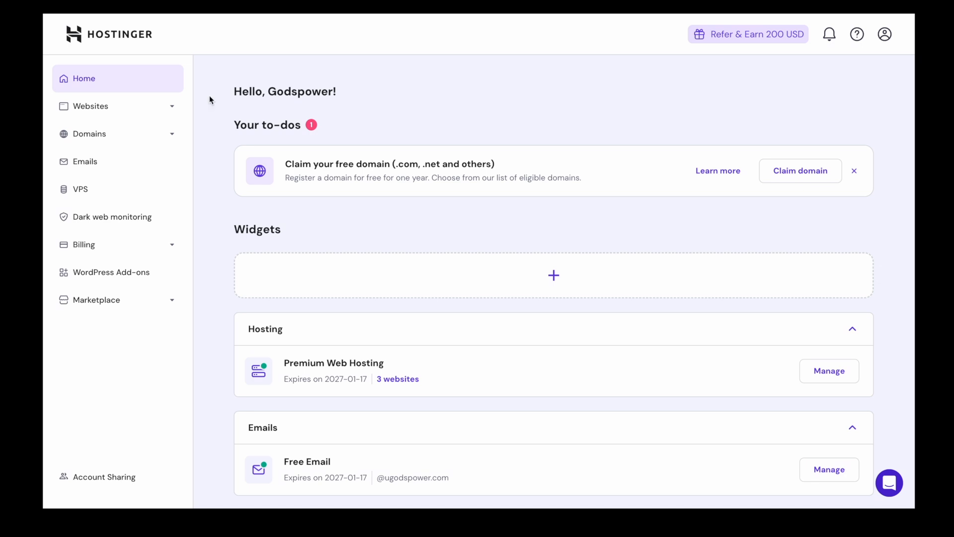
Copy the address of the last mailbox in the domain's email plan, and open the settings for connecting apps and devices
click(119, 162)
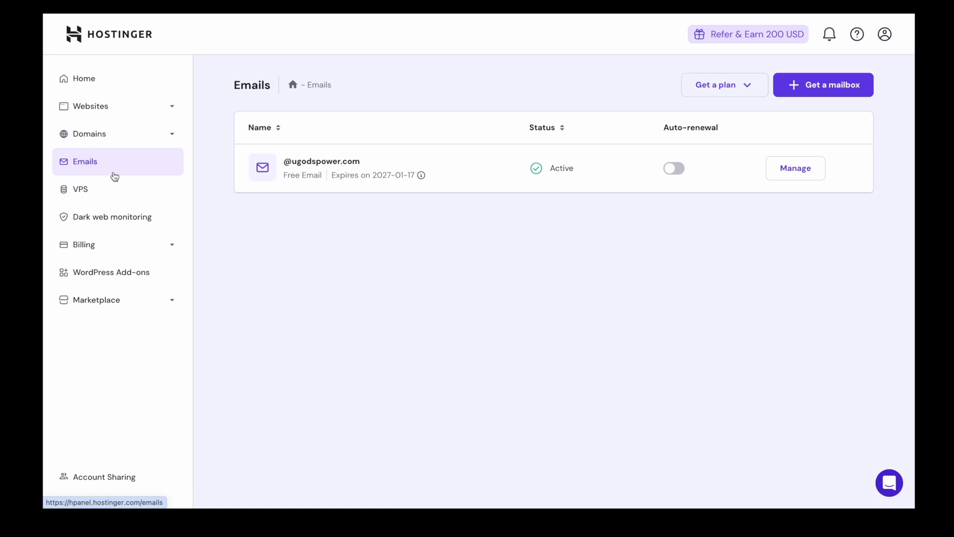
click(796, 175)
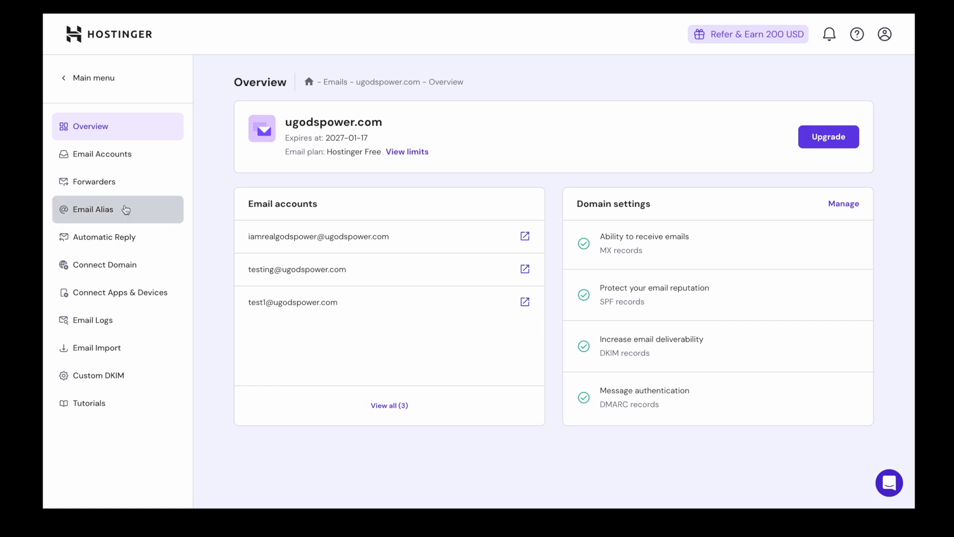
click(121, 167)
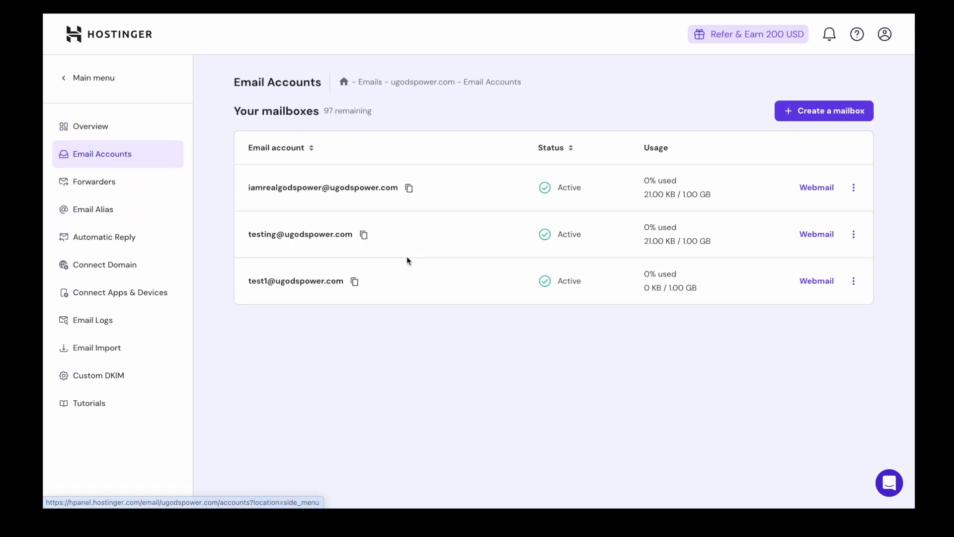
click(354, 283)
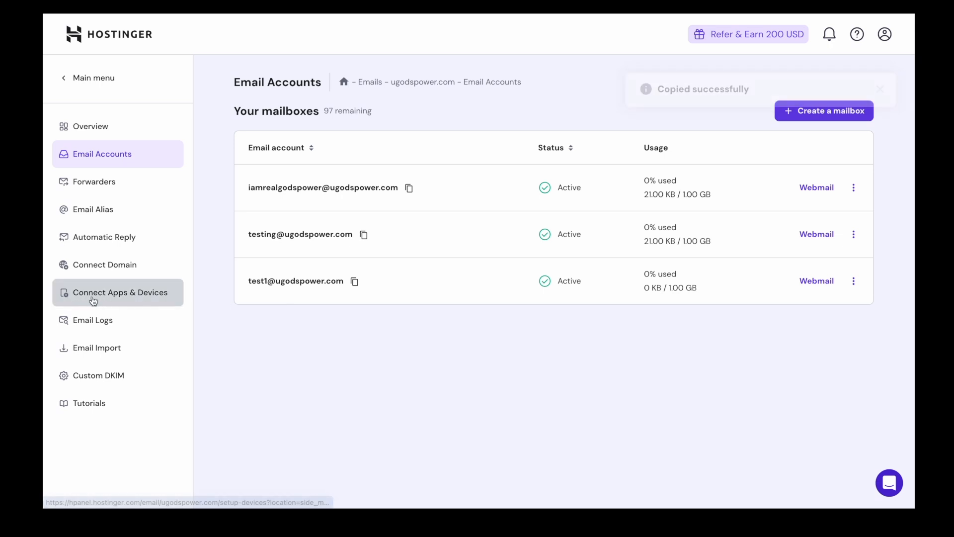
click(127, 299)
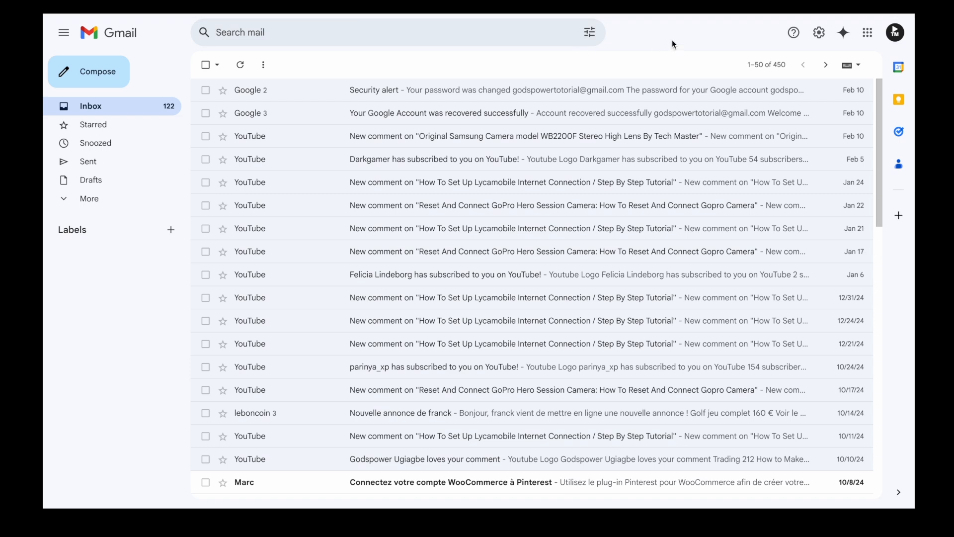
Switch to Gmail and submit the copied mailbox address as another send-as address in the account settings, treated as an alias
click(818, 32)
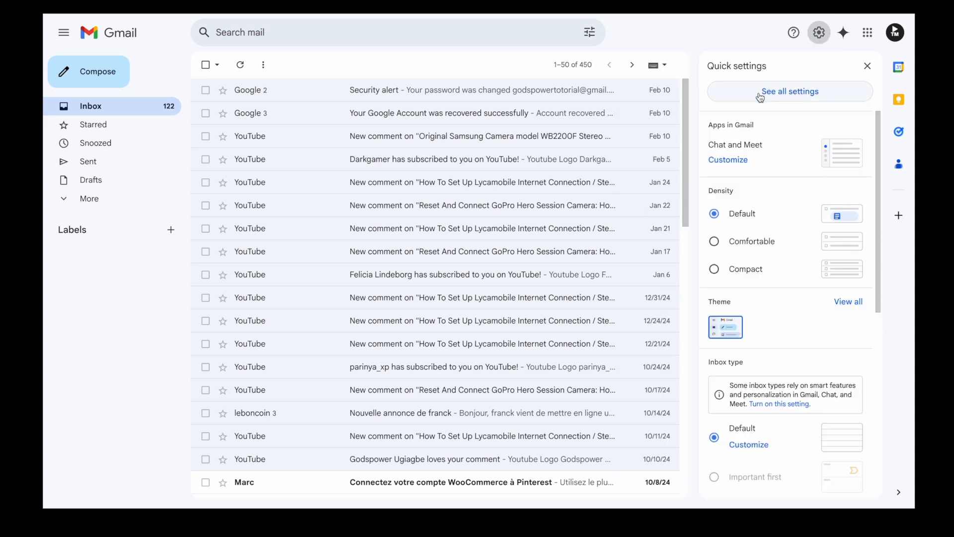
click(794, 95)
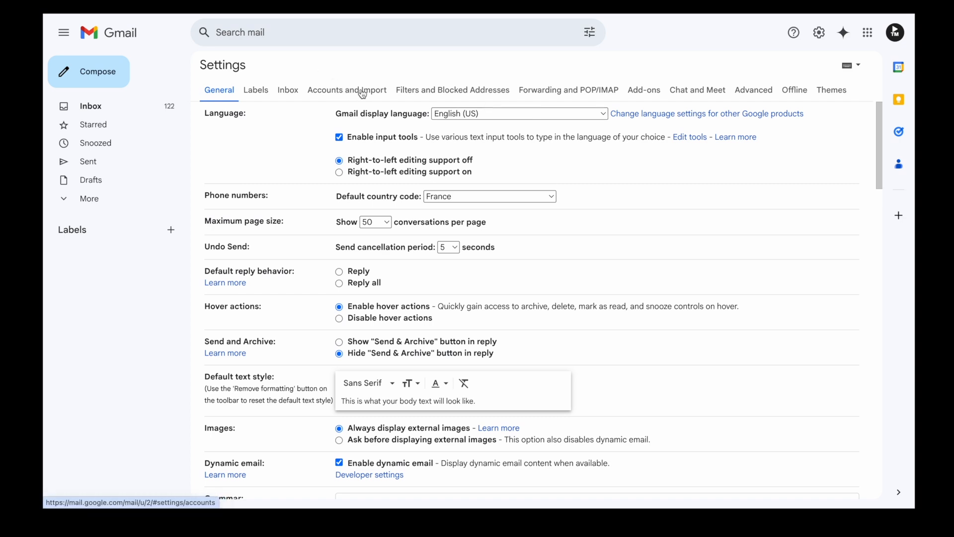
click(363, 92)
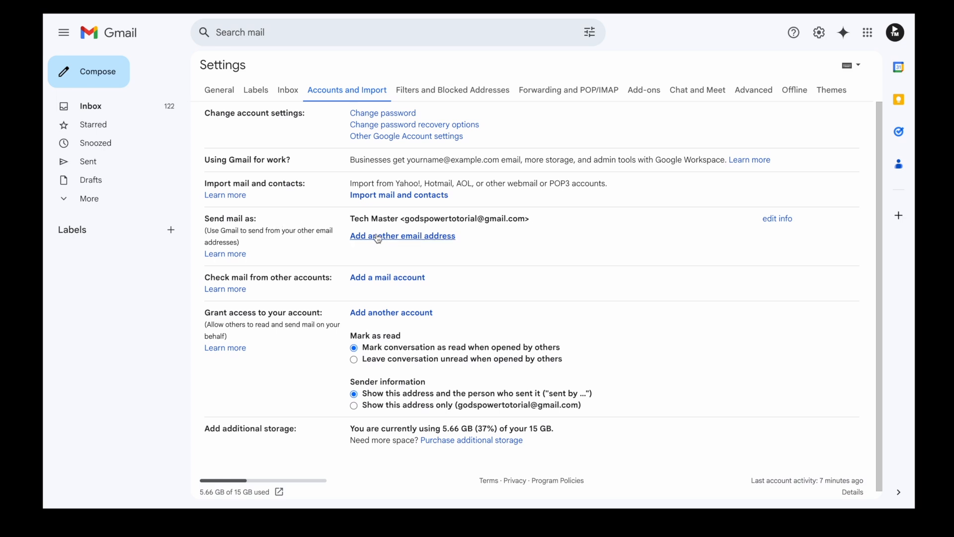
click(402, 237)
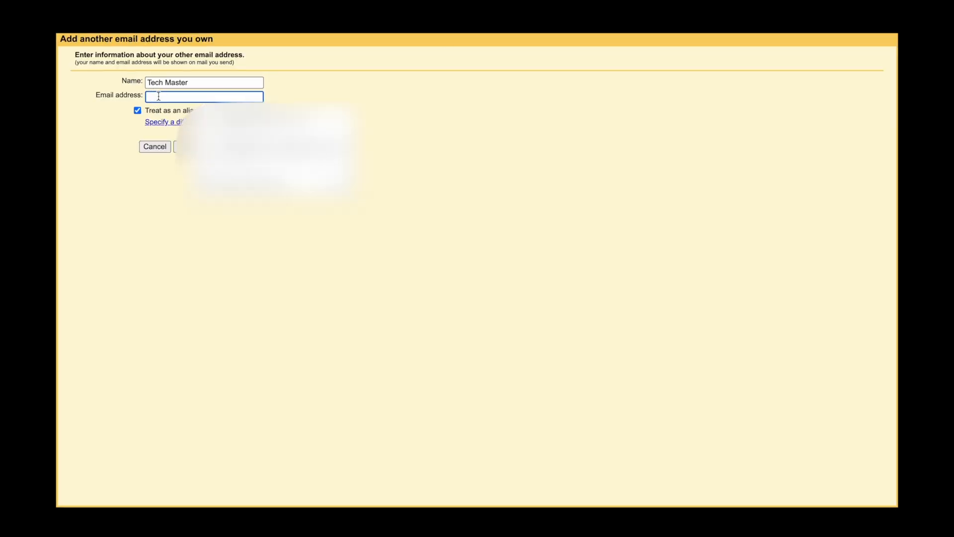
key(ctrl+v)
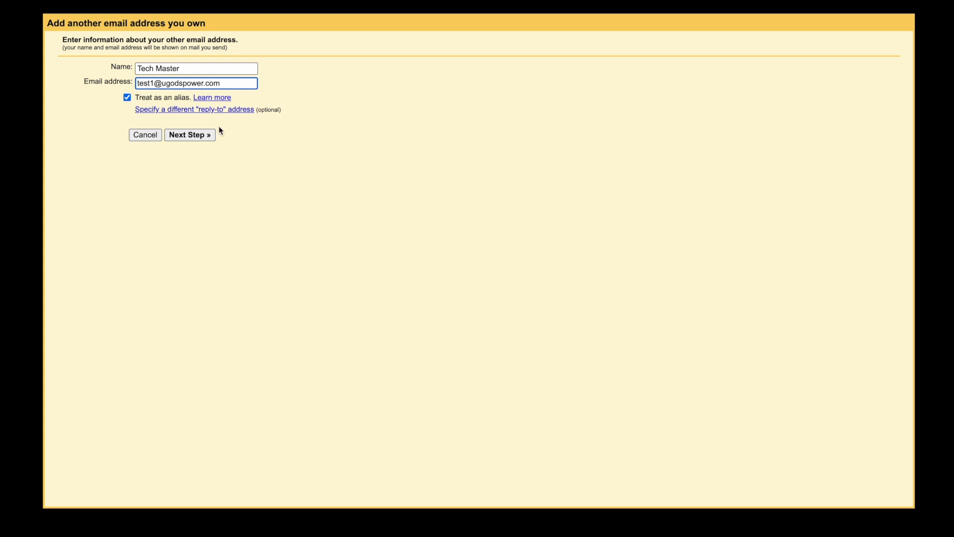
click(192, 135)
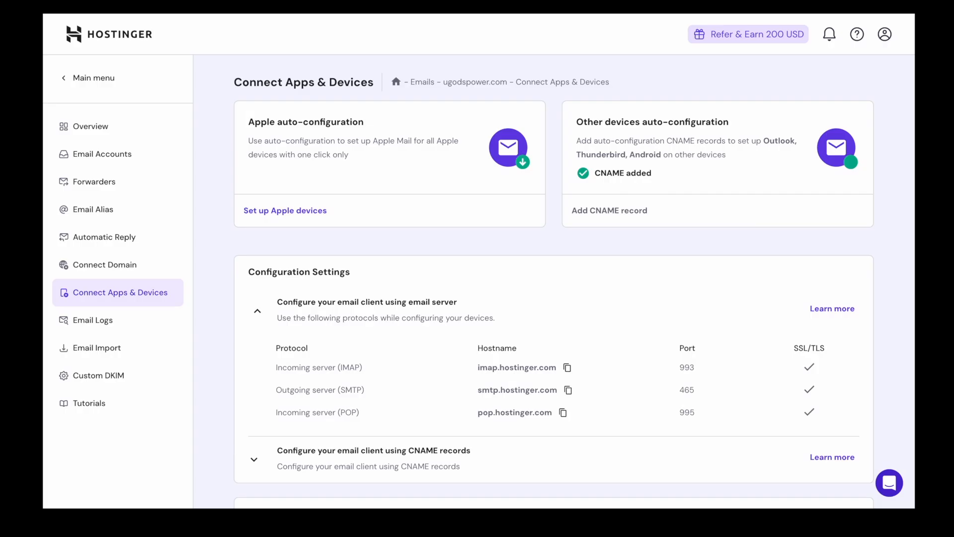
Copy the outgoing SMTP hostname from Hostinger and set Gmail's SMTP server to smtp.hostinger.com
double_click(343, 389)
click(568, 389)
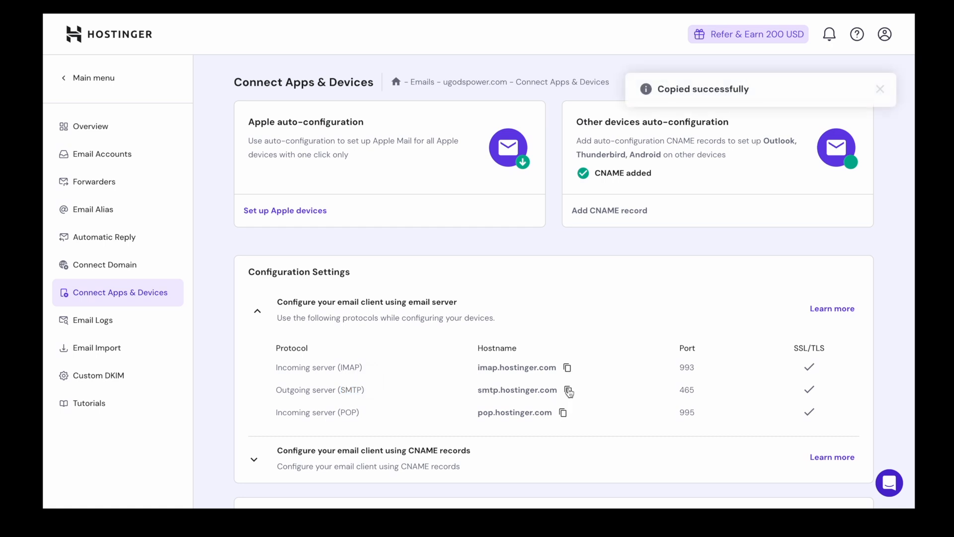
drag(367, 388, 336, 387)
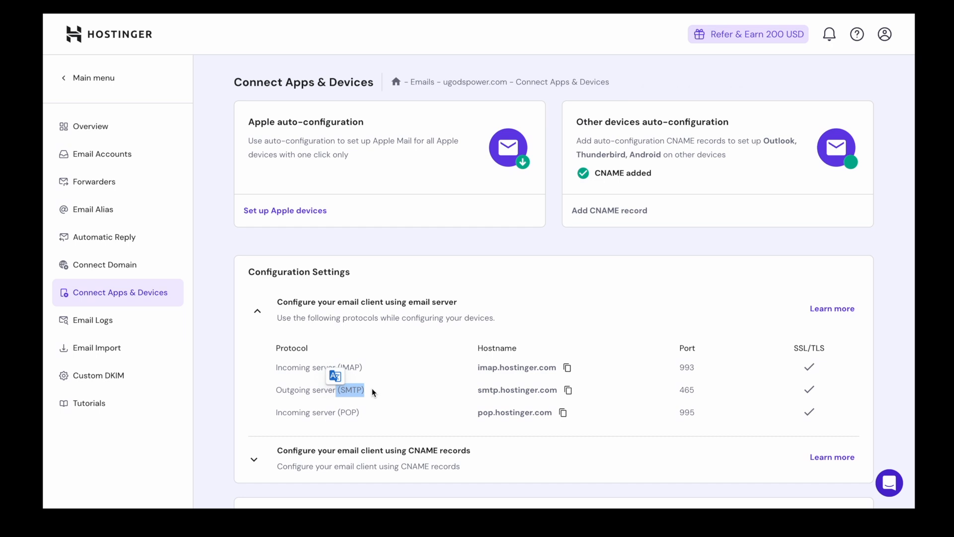
click(568, 390)
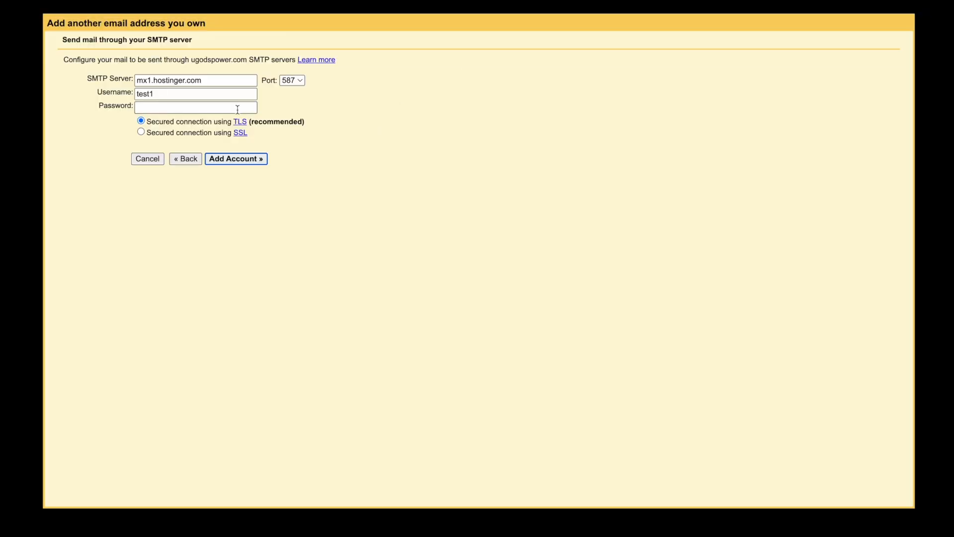
drag(202, 80, 136, 80)
key(ctrl+v)
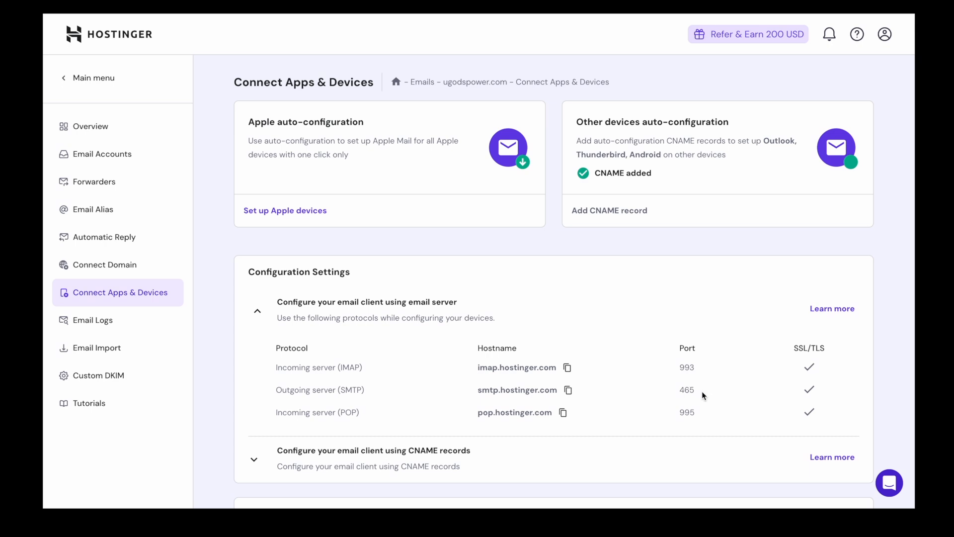
Look up Hostinger's outgoing server port and set the SMTP port in Gmail to 465
drag(676, 395, 696, 394)
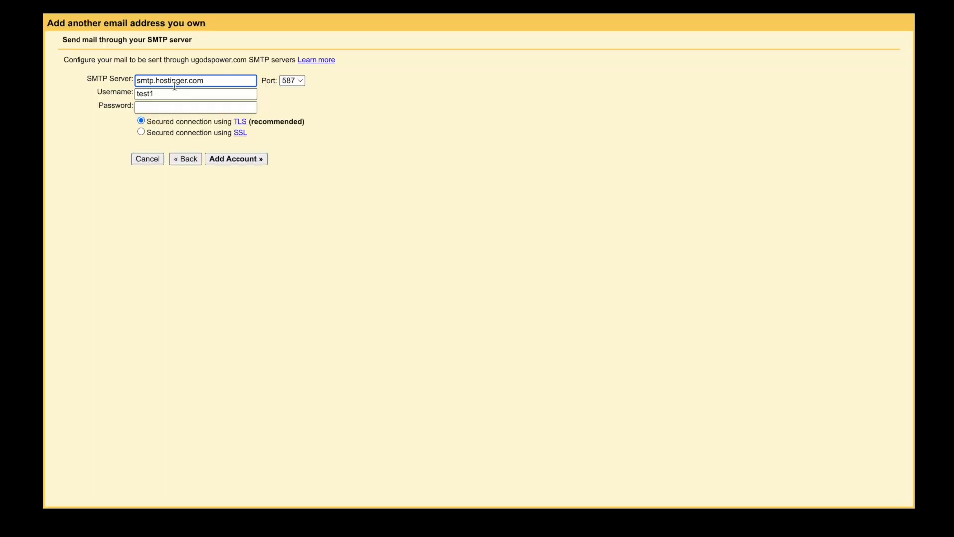
click(292, 80)
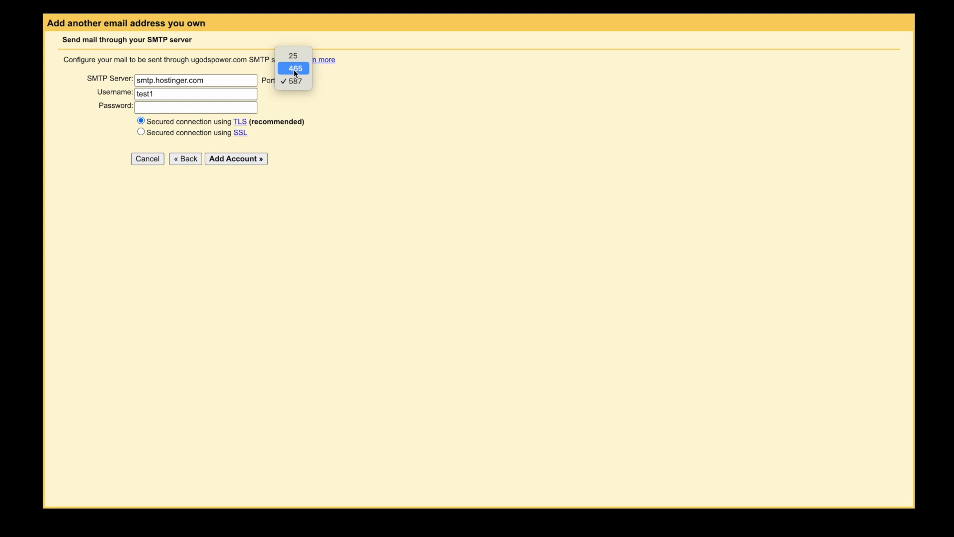
click(294, 69)
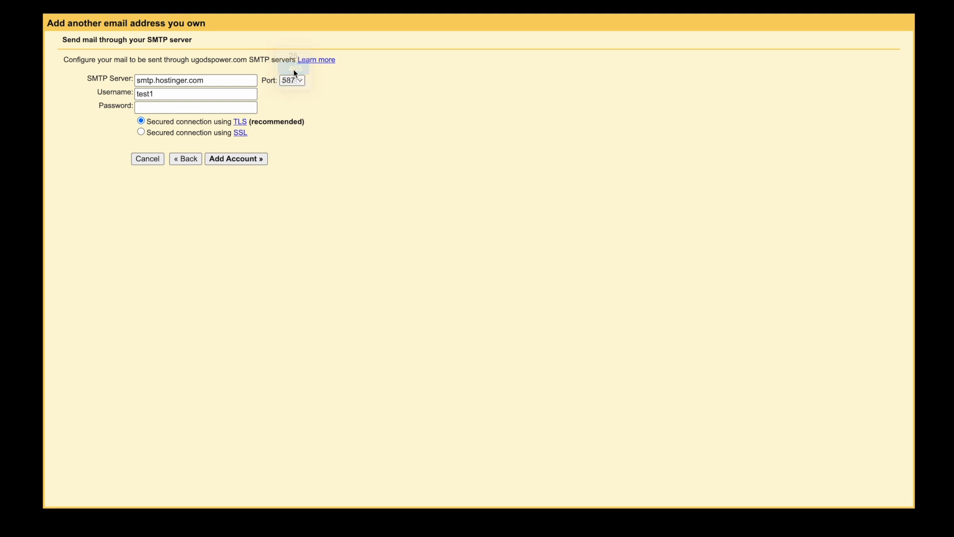
click(152, 96)
text(1)
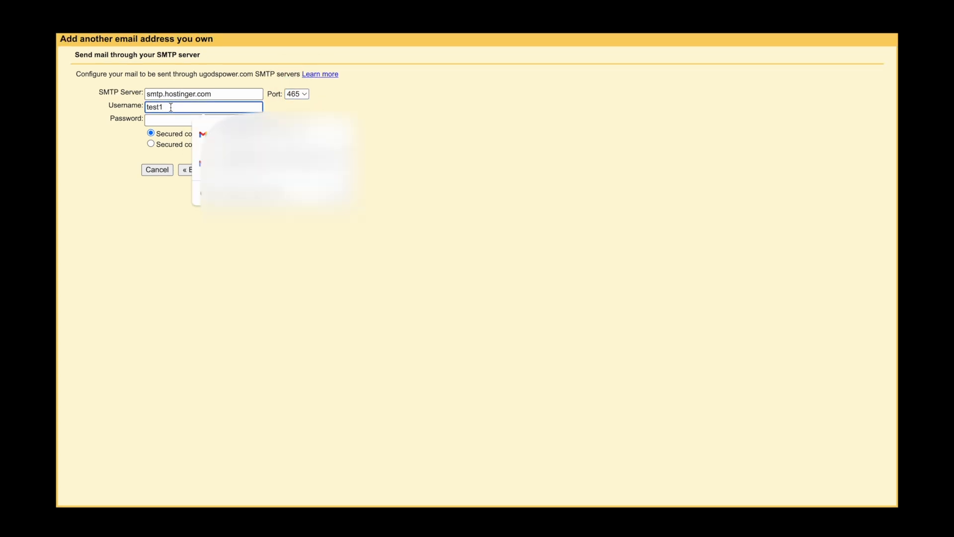
key(BackSpace)
key(BackSpace)
key(BackSpace)
key(BackSpace)
key(BackSpace)
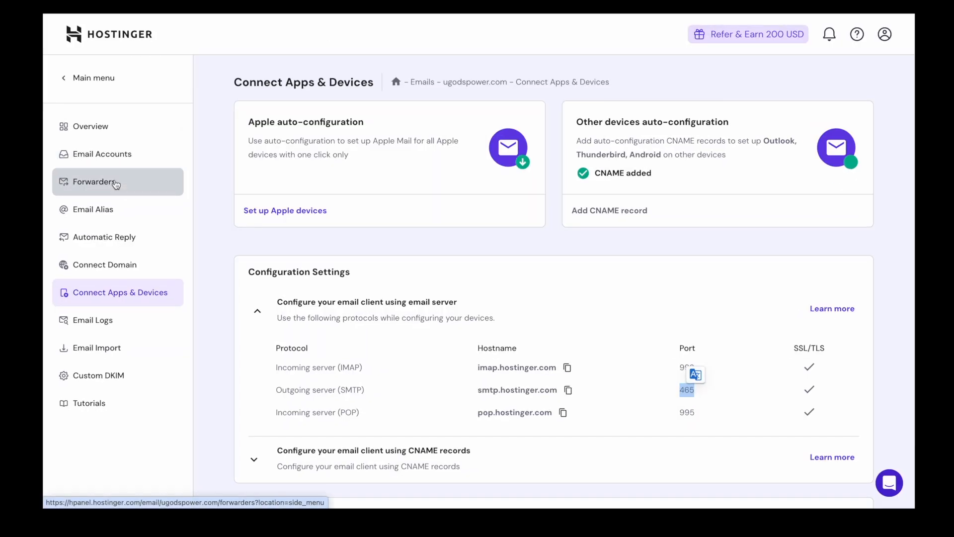
click(102, 154)
click(354, 281)
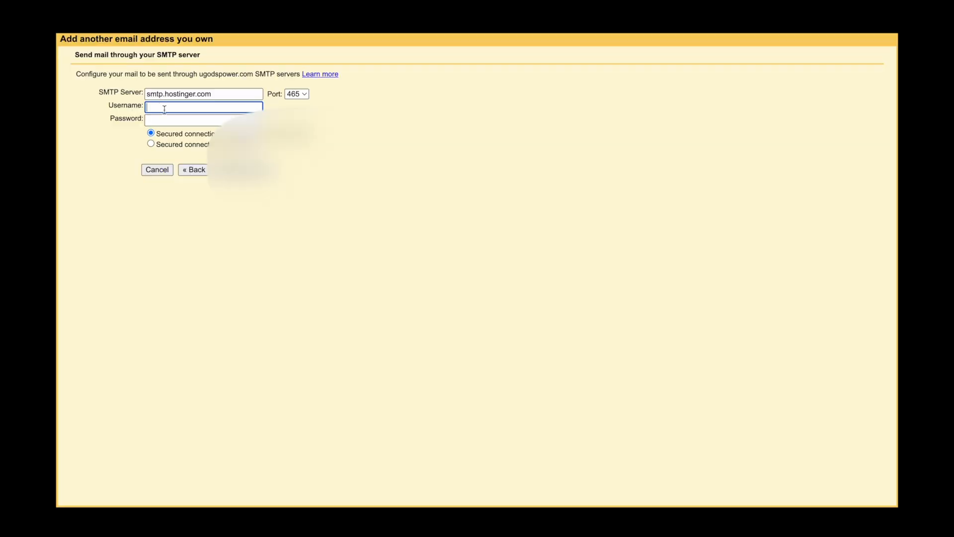
click(162, 106)
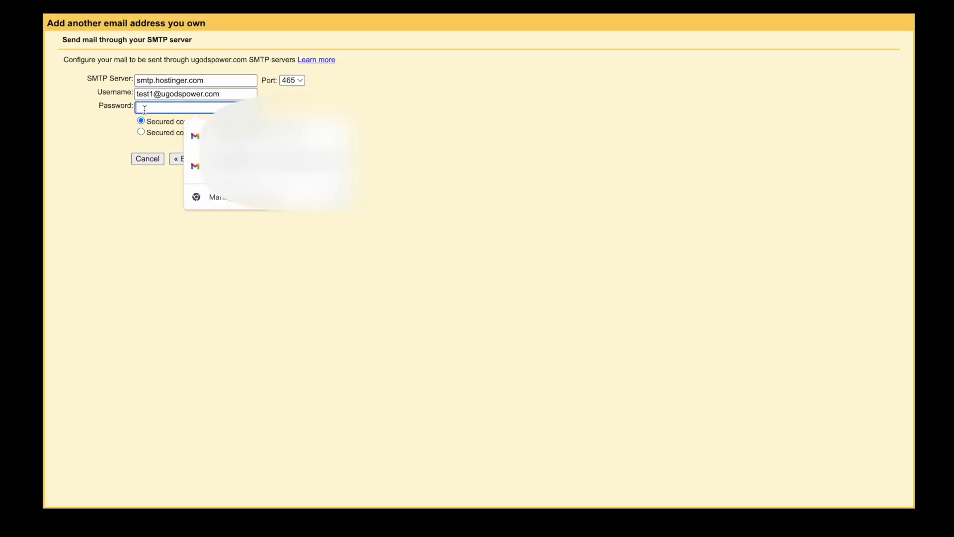
Enter the mailbox password, add the account over a secured SSL connection, and save the login in the browser
key(Return)
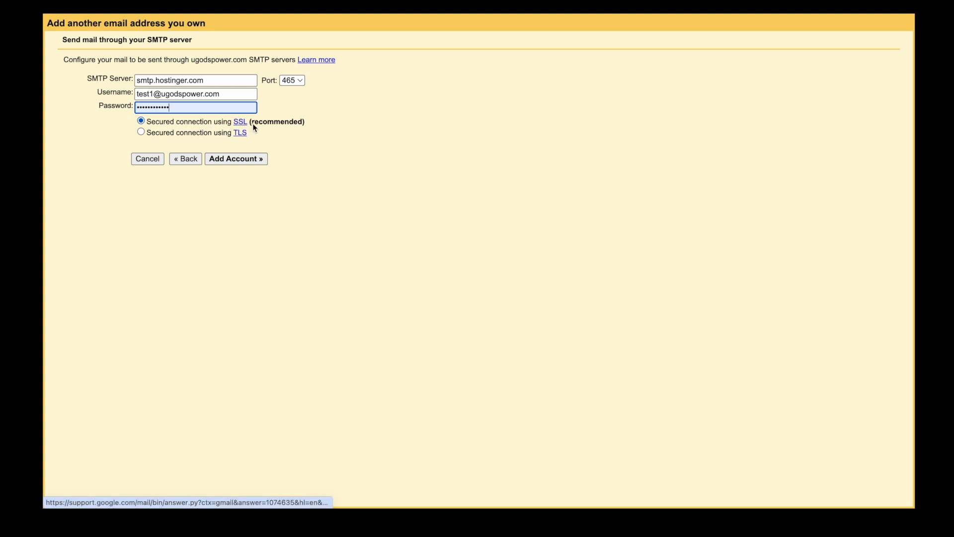
click(246, 158)
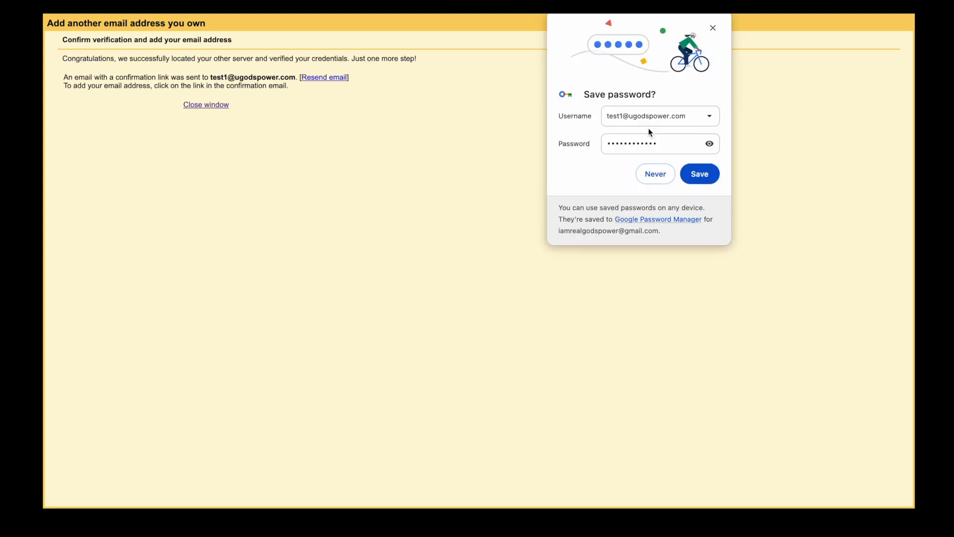
click(700, 174)
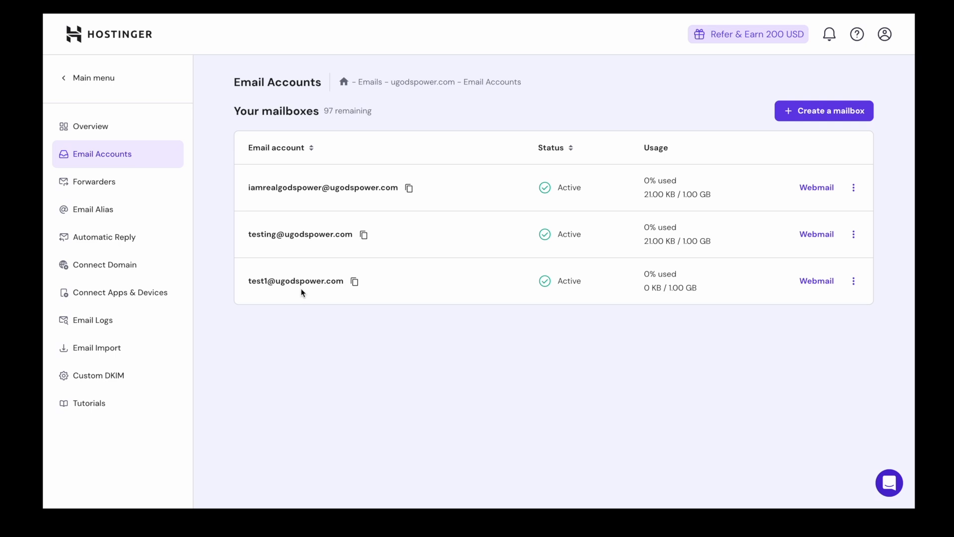
Log in to the last mailbox's Hostinger webmail with its account password and save the login in the browser
click(823, 282)
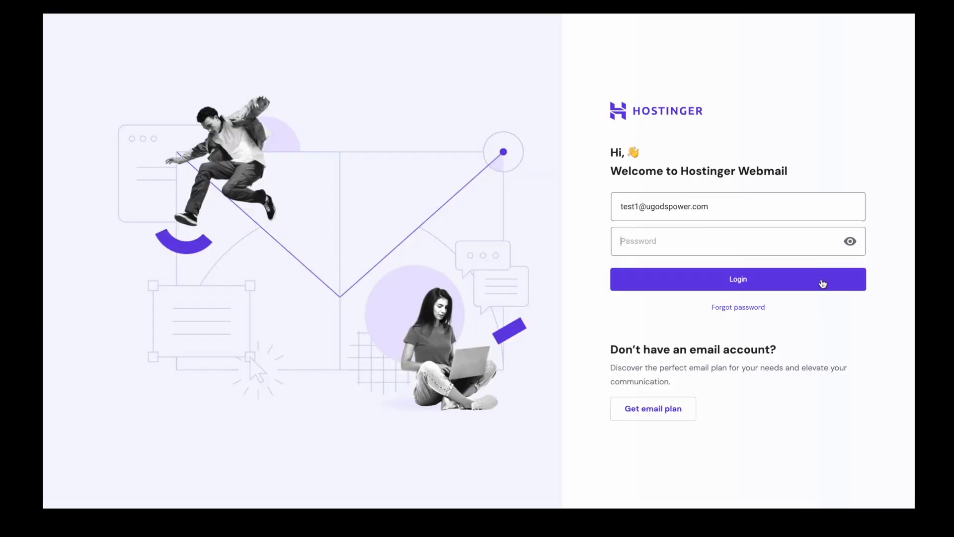
click(665, 241)
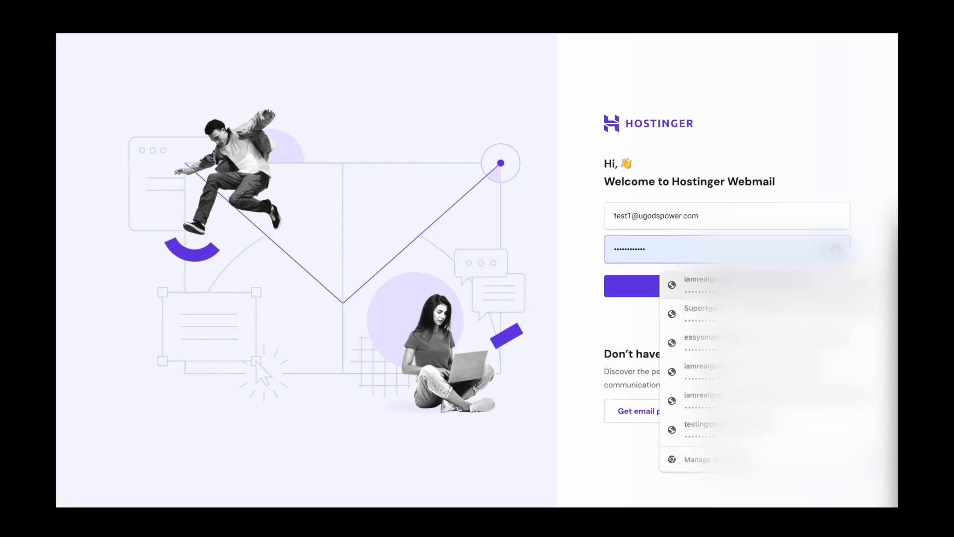
click(714, 285)
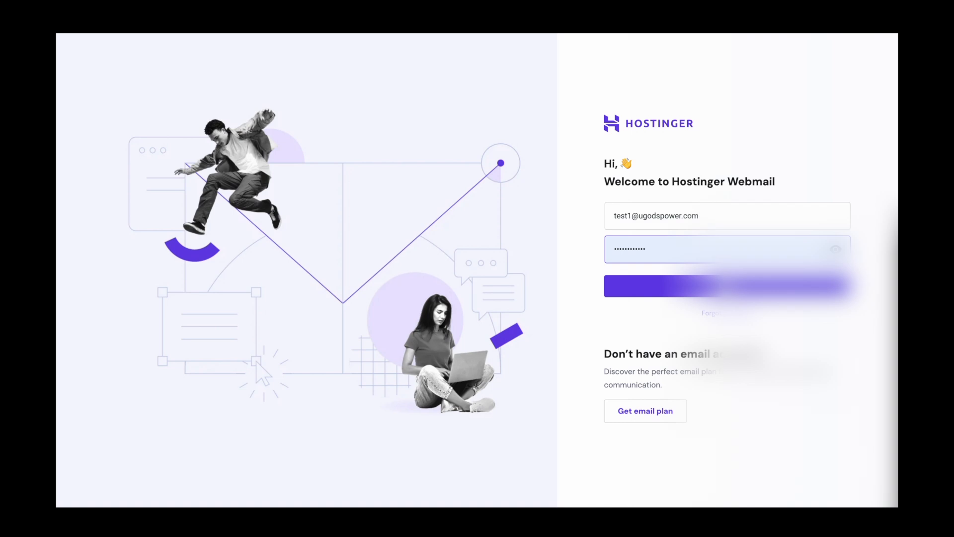
key(Return)
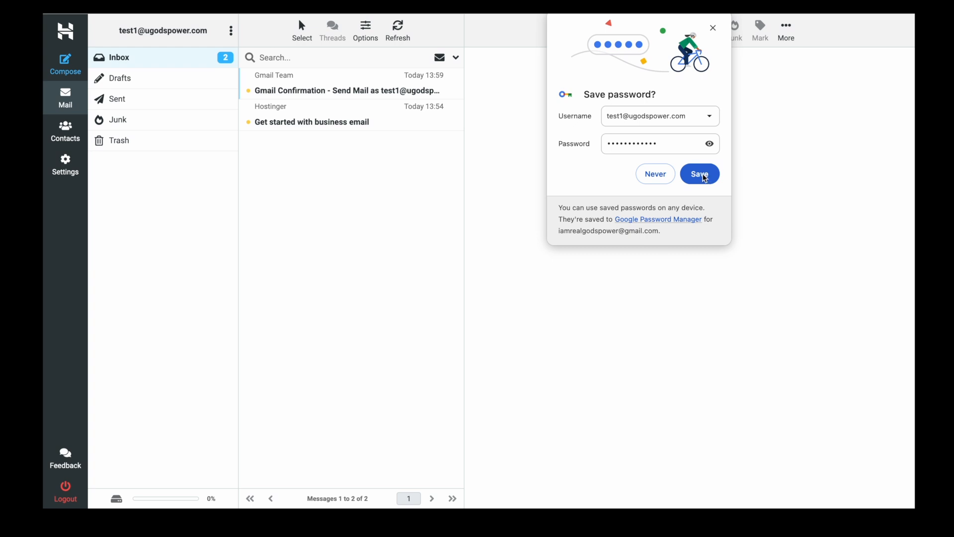
click(704, 178)
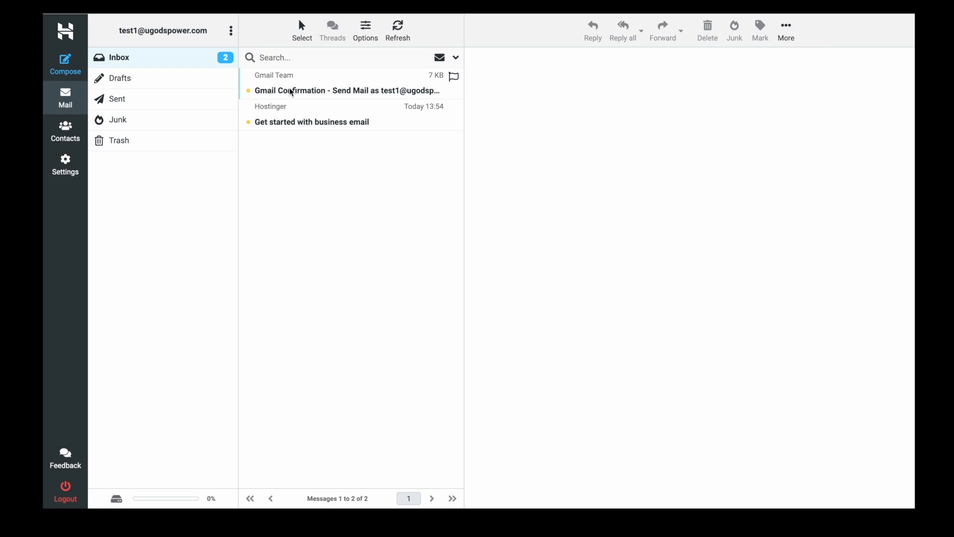
click(301, 92)
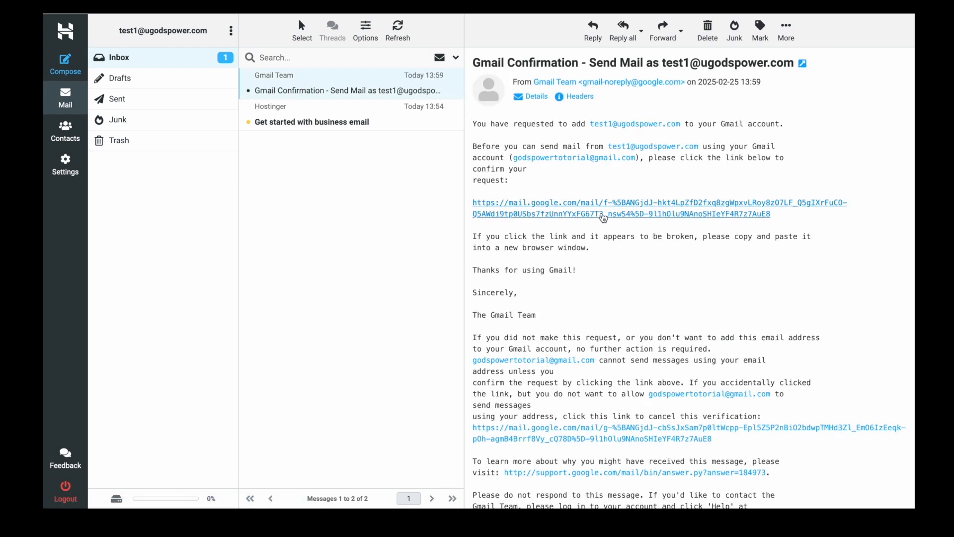
click(592, 207)
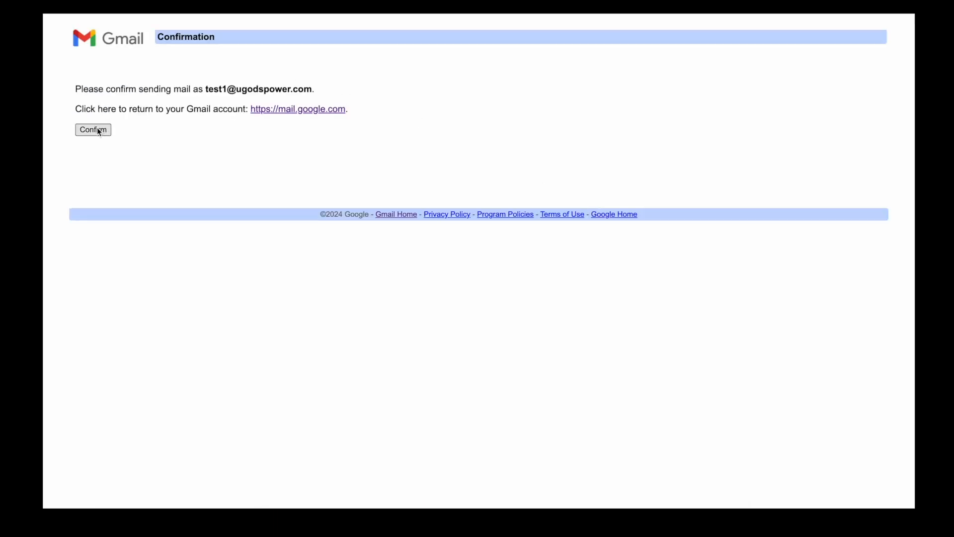
click(99, 131)
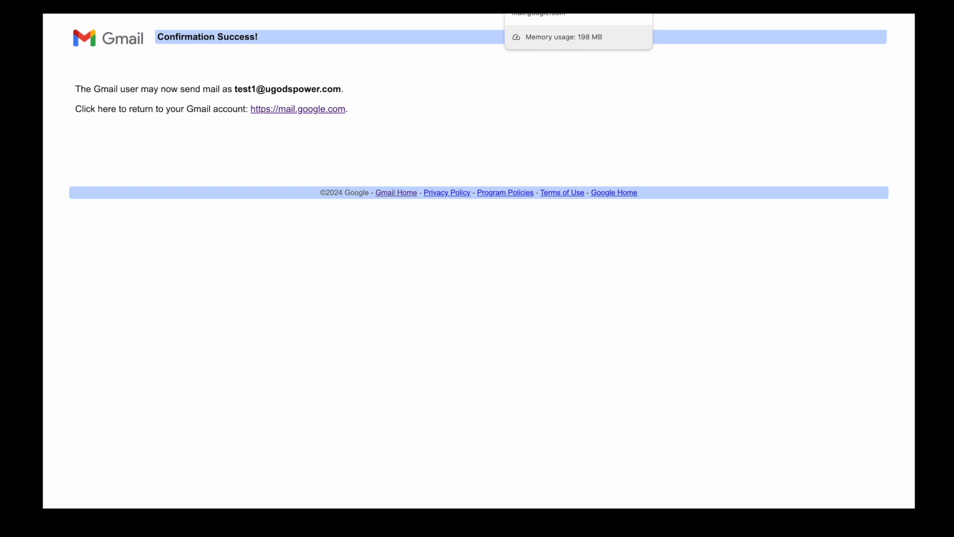
click(297, 17)
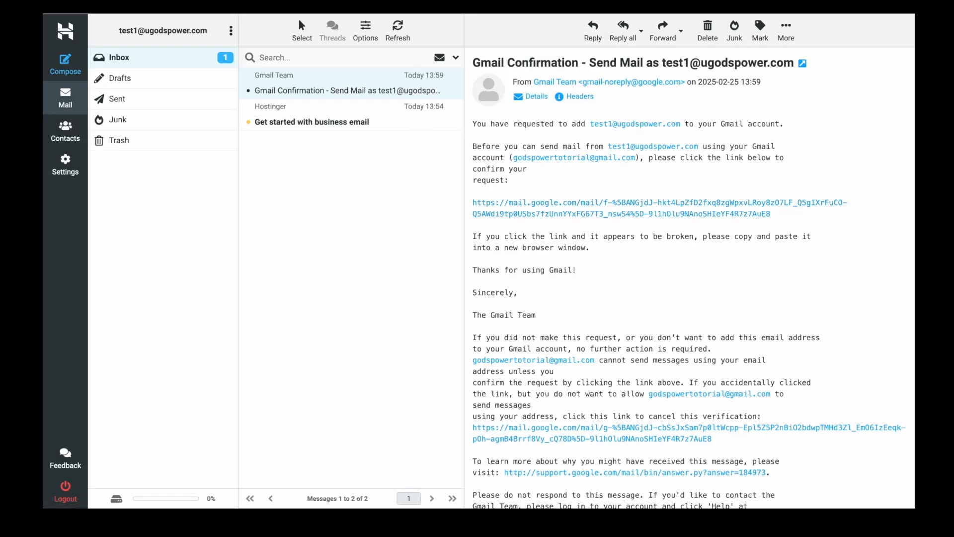
key(ctrl+shift+Tab)
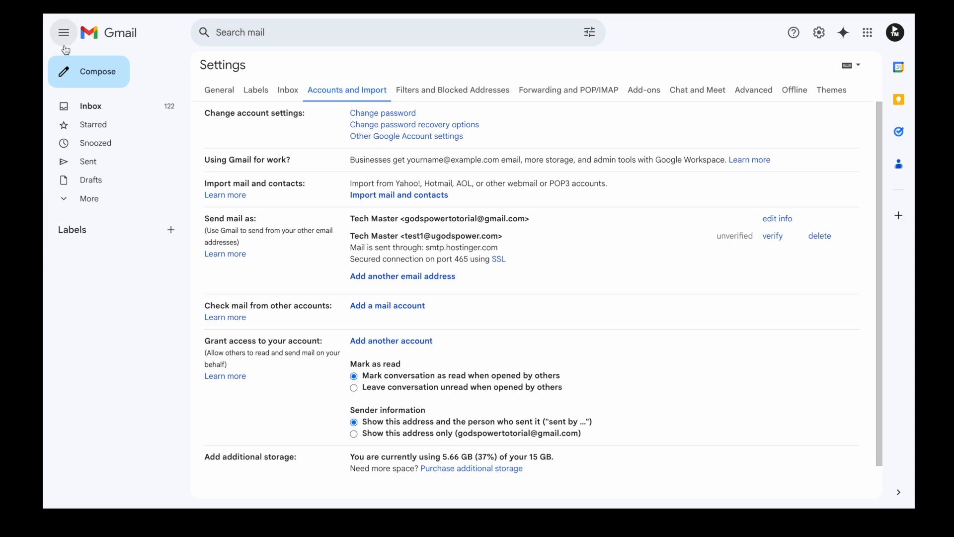
key(ctrl+r)
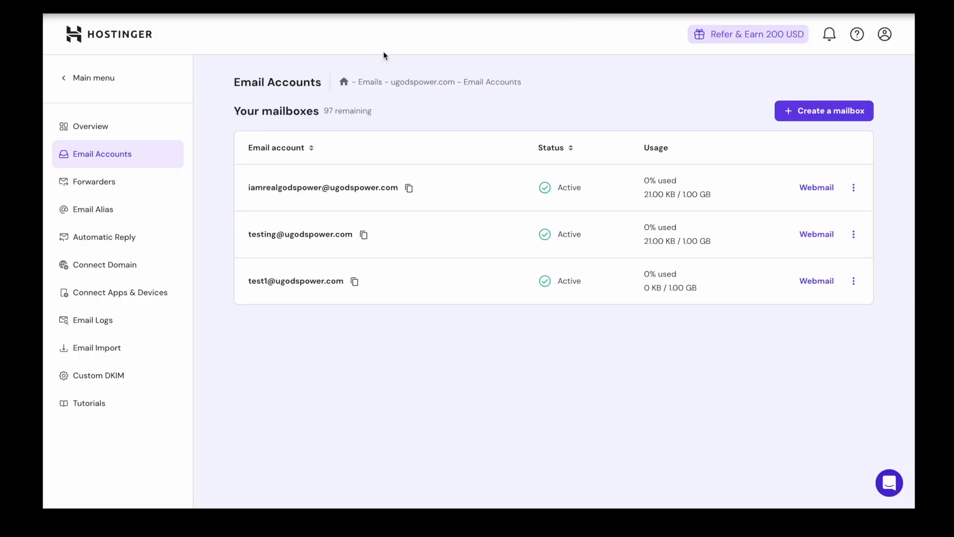
drag(366, 287, 240, 281)
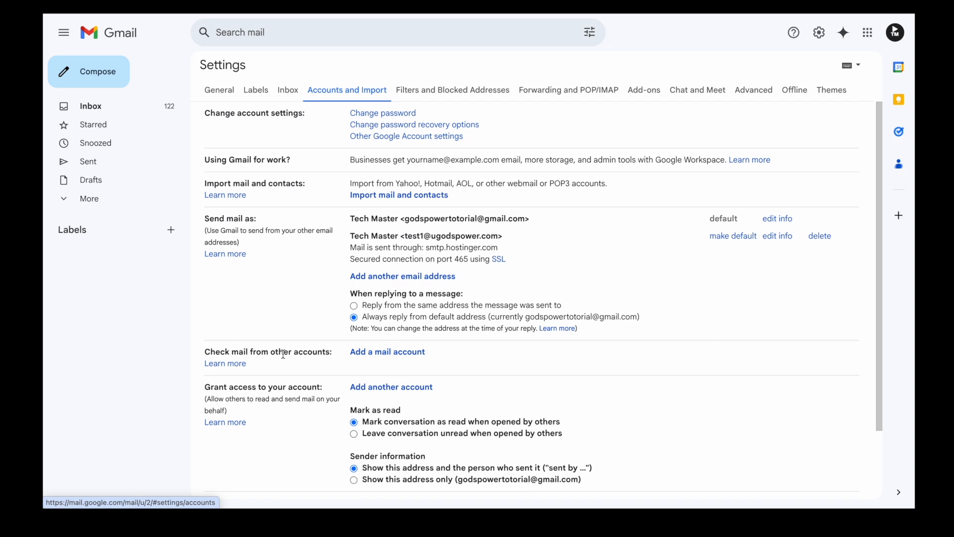
click(383, 353)
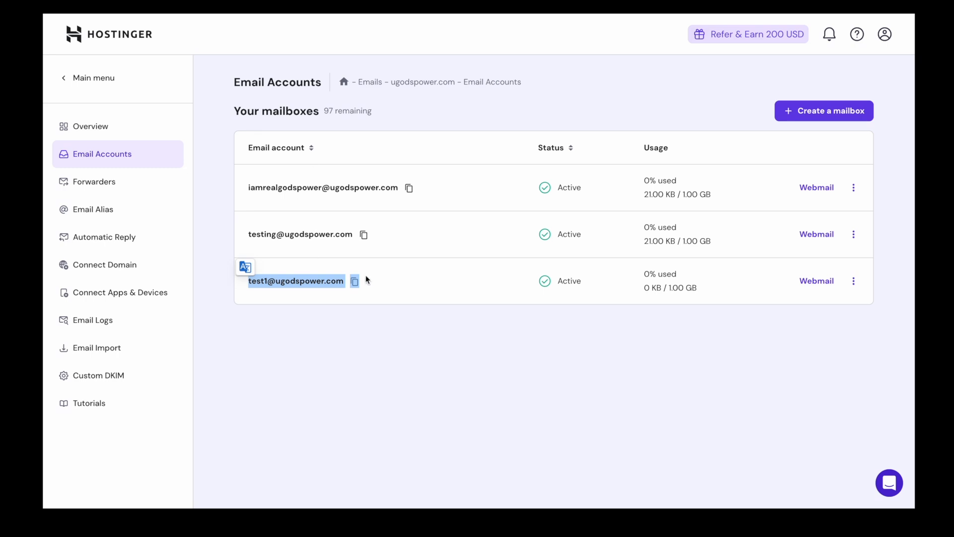
click(353, 282)
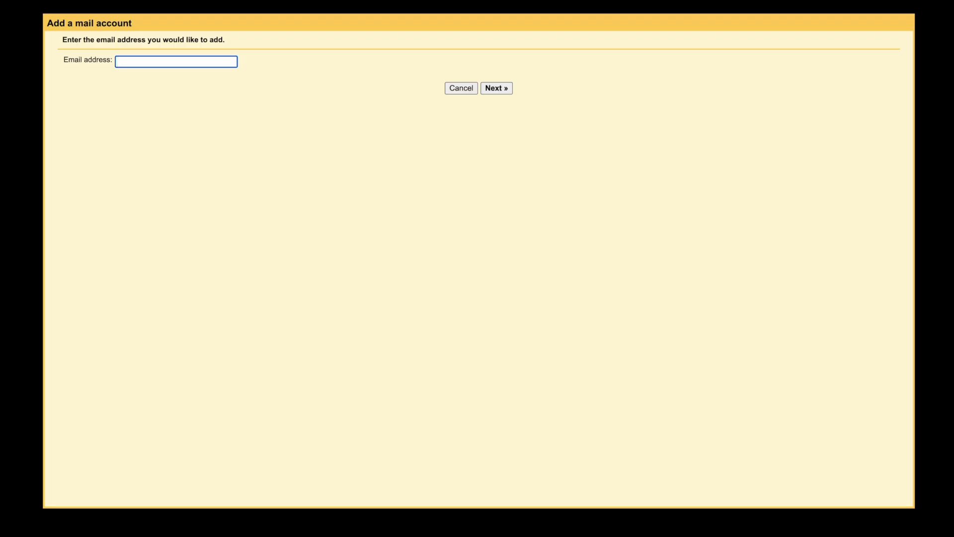
click(151, 61)
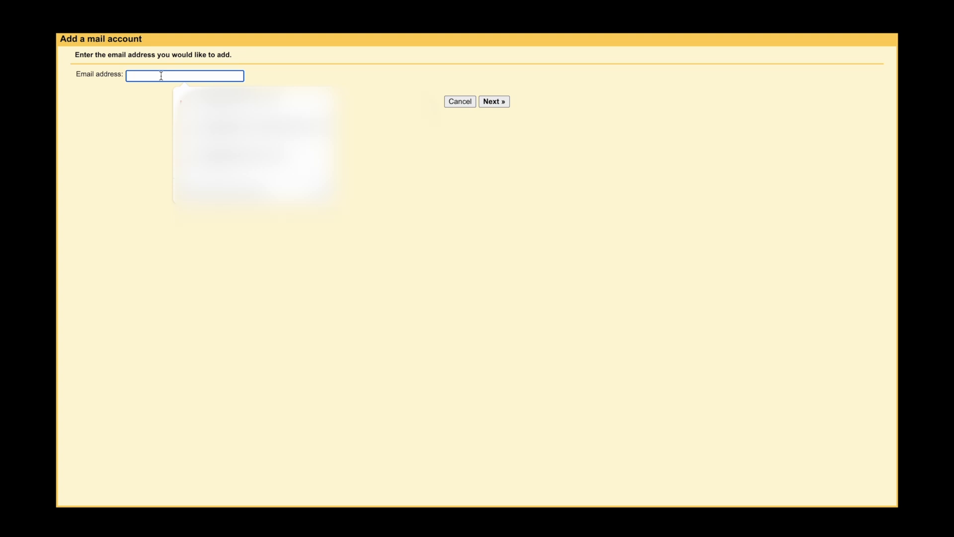
key(ctrl+v)
click(493, 102)
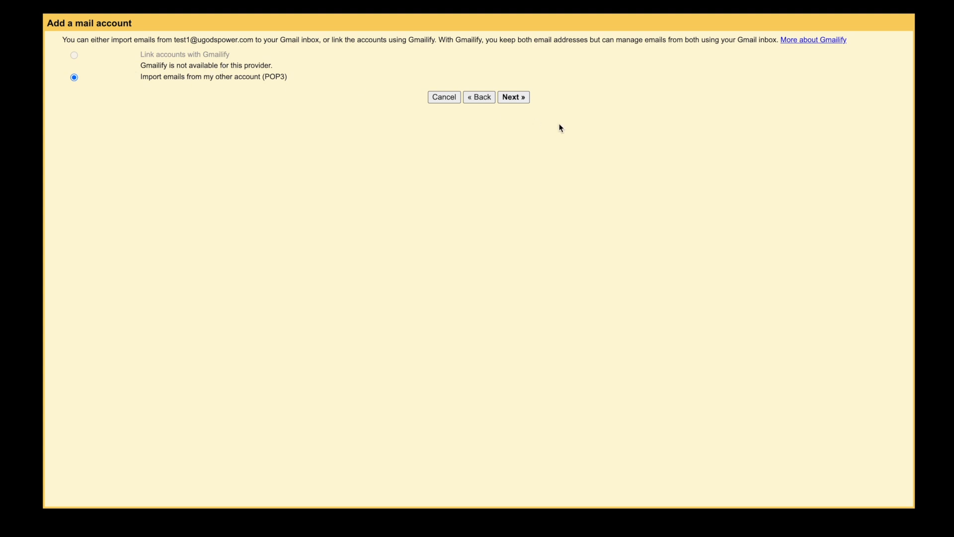
Choose to import emails over POP3, and fill in the full mailbox address as username together with the saved mailbox password
click(512, 97)
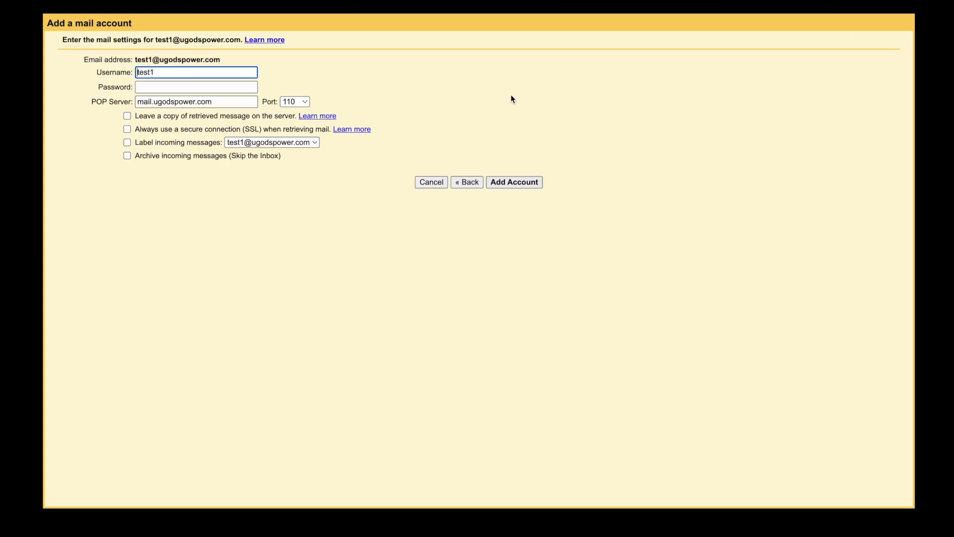
double_click(148, 71)
click(219, 101)
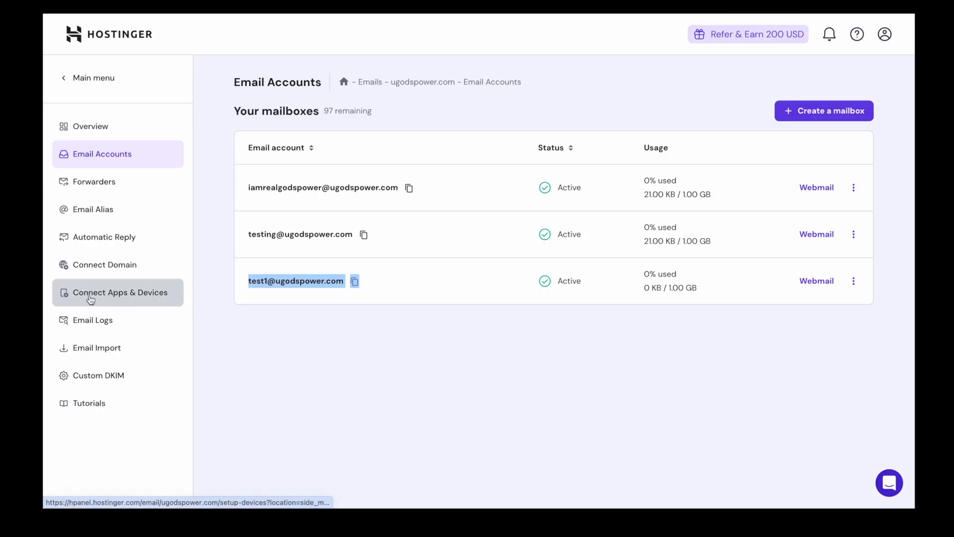
Replace the POP server with pop.hostinger.com, copied from the incoming POP server entry in Hostinger's Connect Apps & Devices settings
click(147, 297)
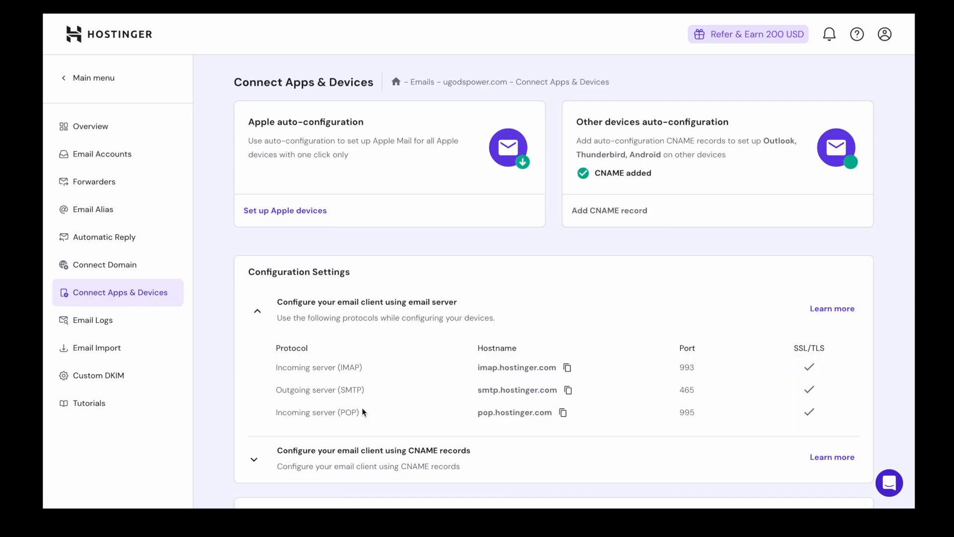
drag(361, 416, 276, 407)
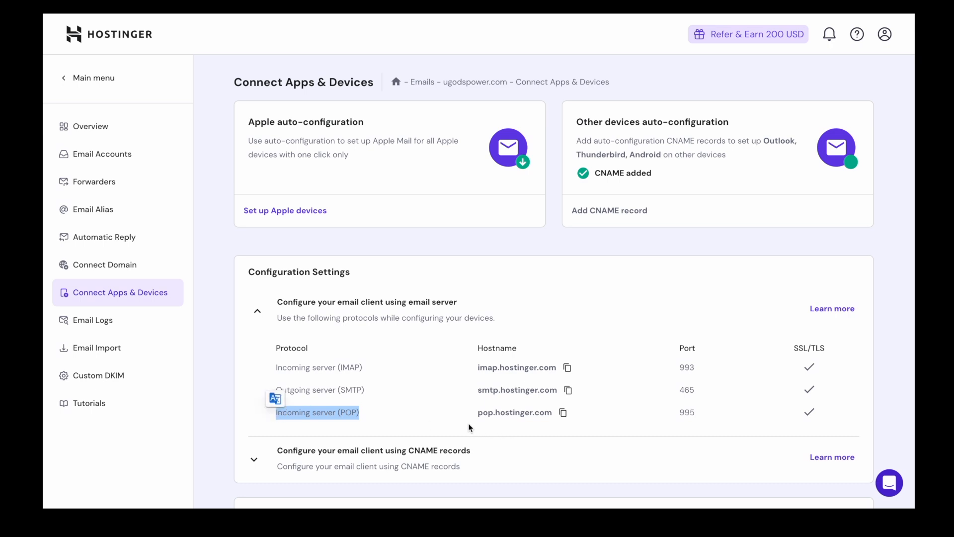
click(445, 412)
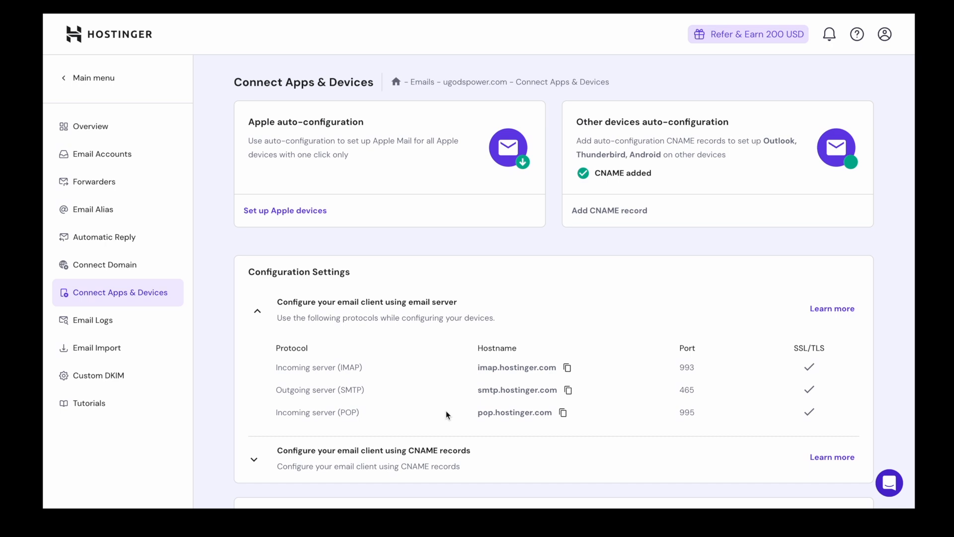
click(563, 415)
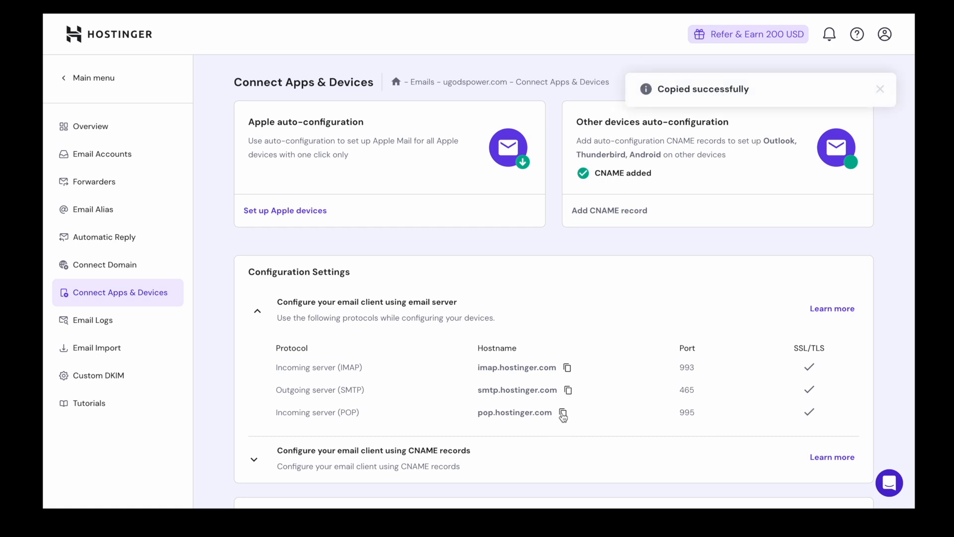
click(563, 415)
click(563, 415)
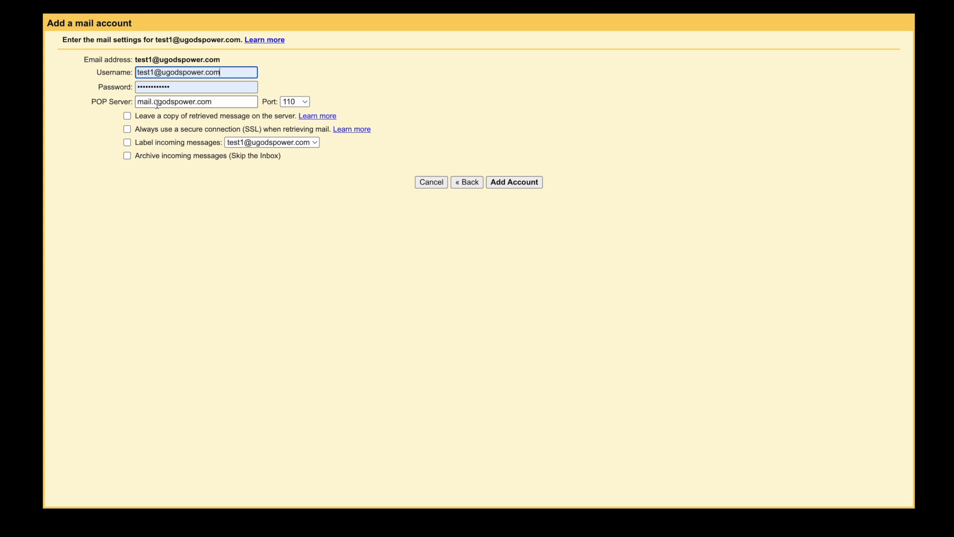
triple_click(157, 105)
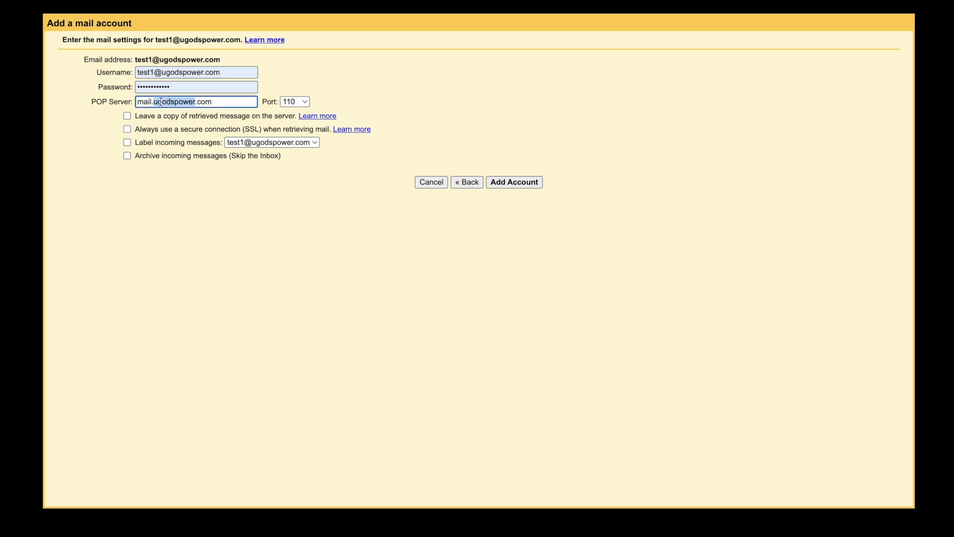
key(ctrl+v)
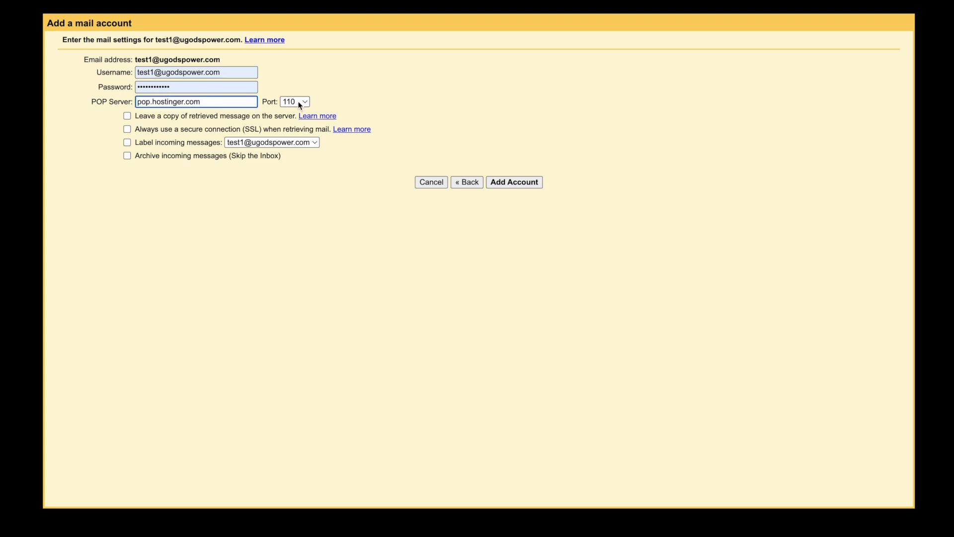
Set the POP port to 995, require a secure SSL connection, label incoming messages with the mailbox address, and add the account
click(298, 102)
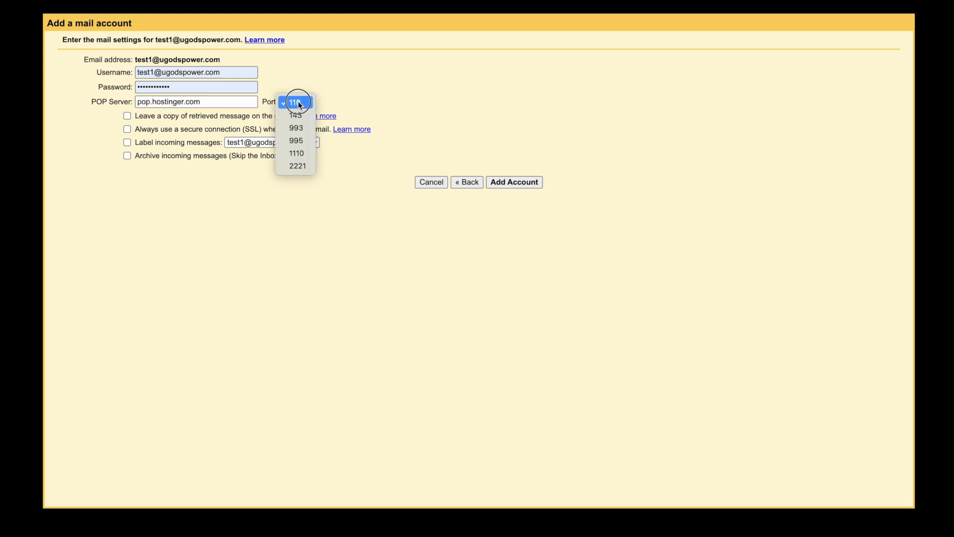
click(300, 141)
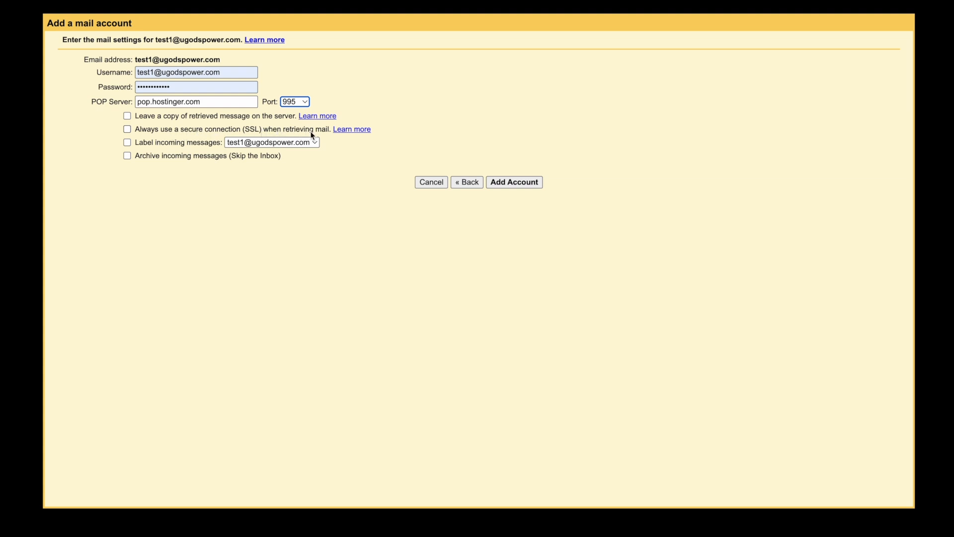
click(128, 129)
click(125, 143)
click(522, 183)
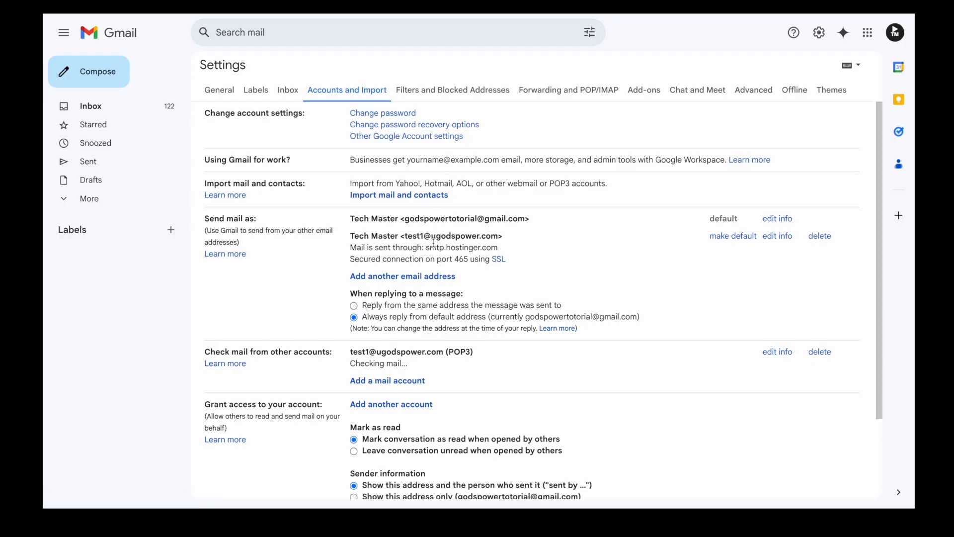
Check the POP3 account entry under the other accounts that Gmail fetches mail from
click(348, 353)
drag(347, 353, 378, 359)
click(379, 359)
Open the Gmail Confirmation email in the inbox, confirm the send-as request through its link, and return to the inbox
click(92, 106)
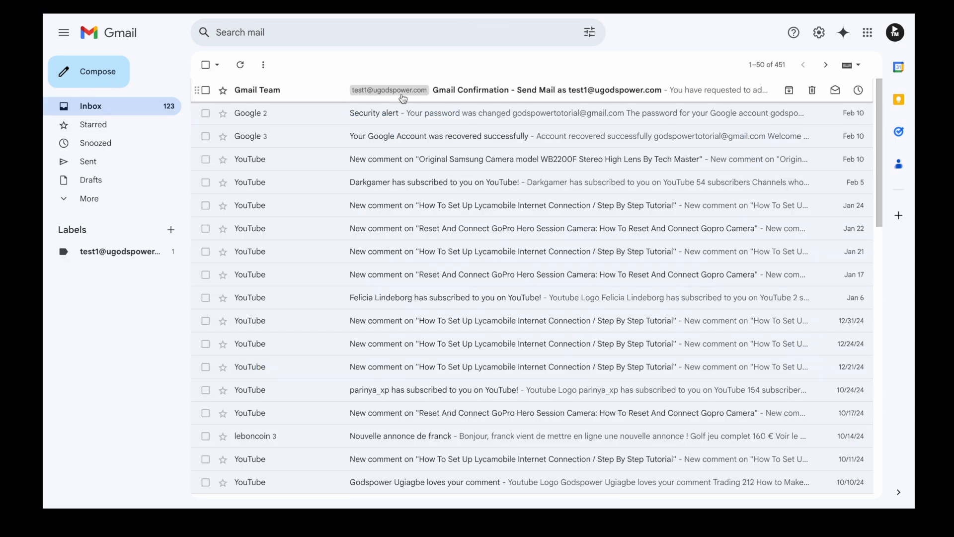
click(441, 91)
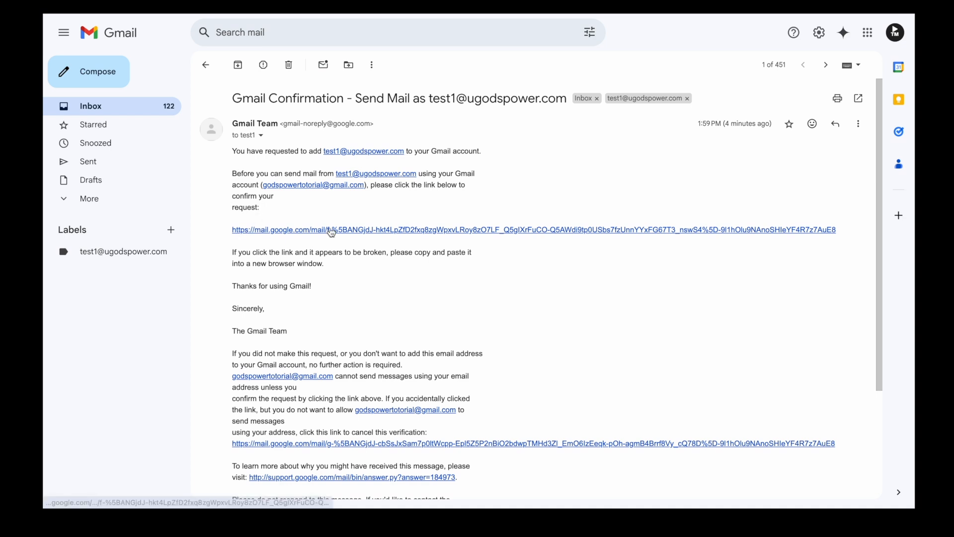
click(366, 232)
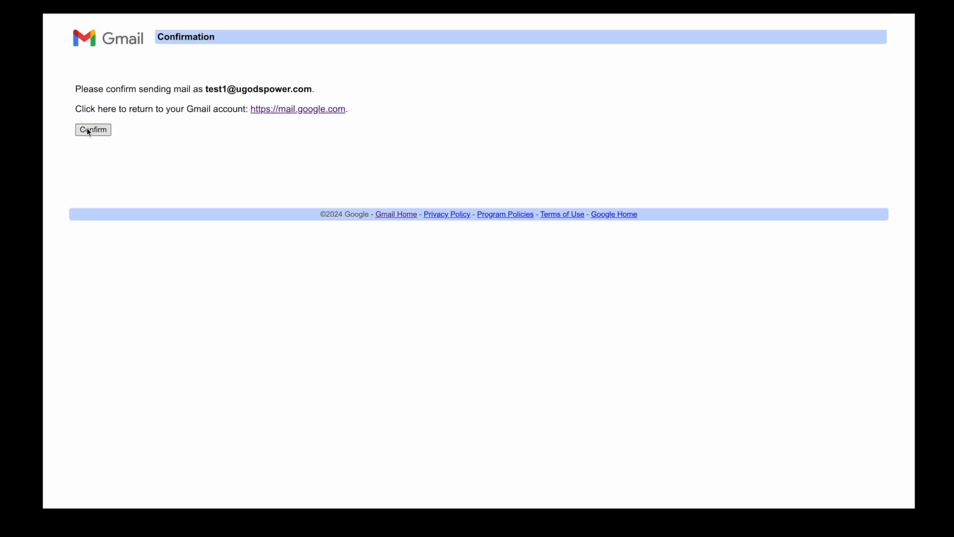
click(87, 130)
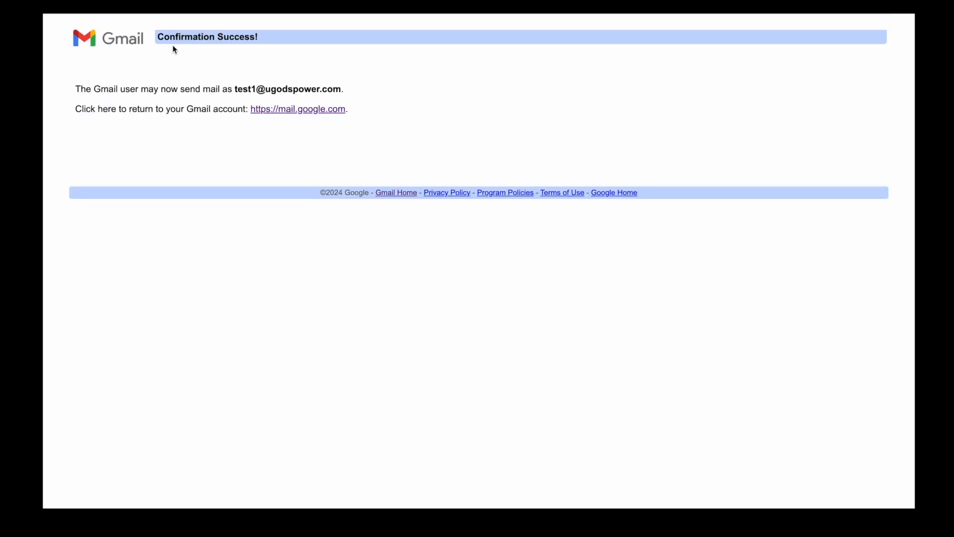
drag(156, 37, 268, 36)
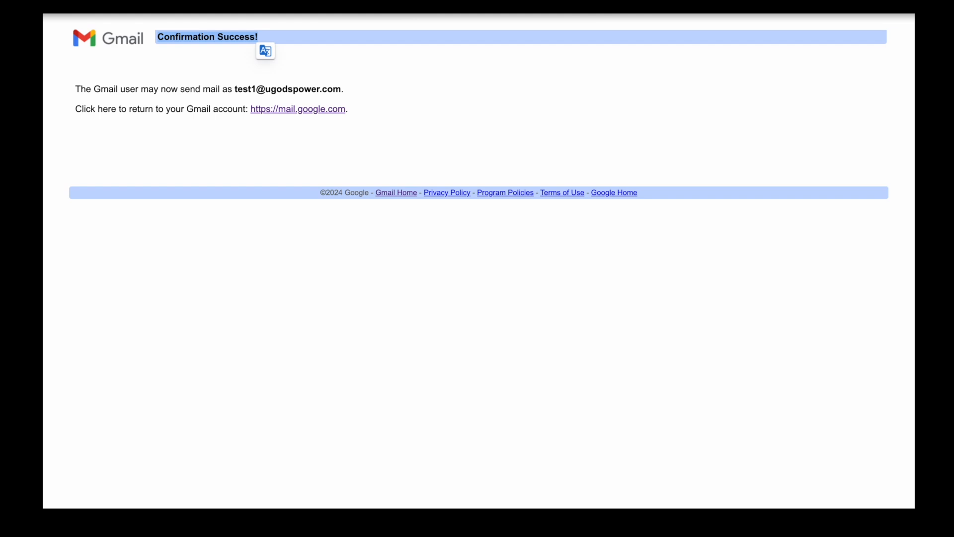
click(536, 7)
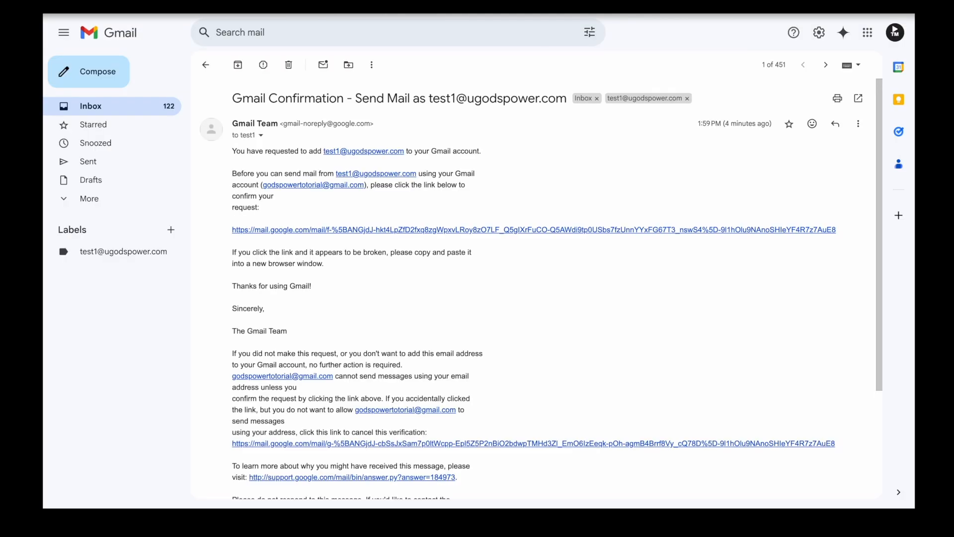
click(206, 67)
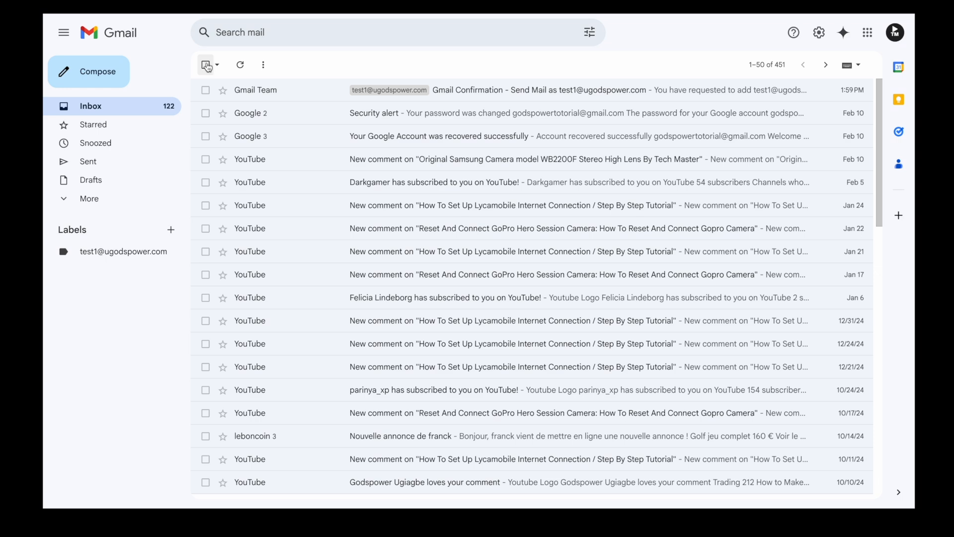
click(571, 7)
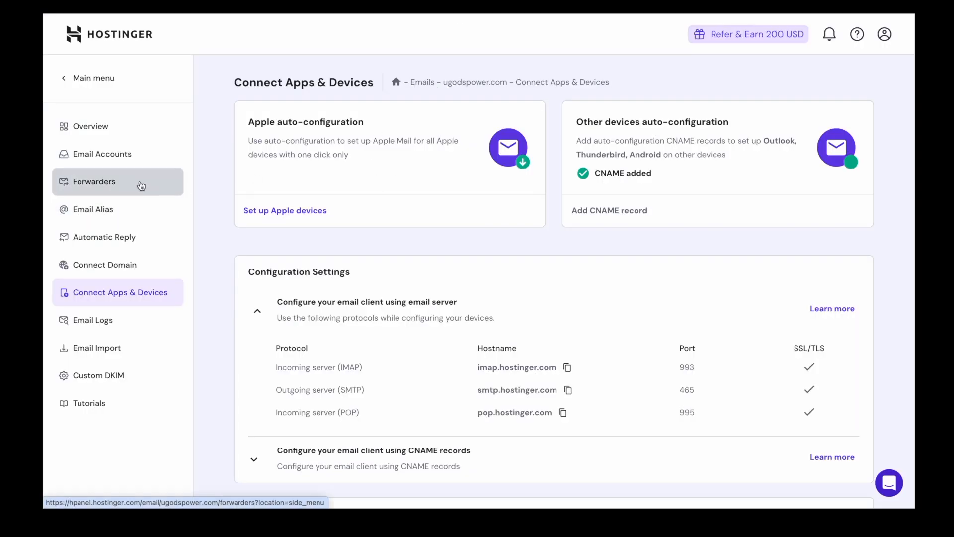
click(111, 157)
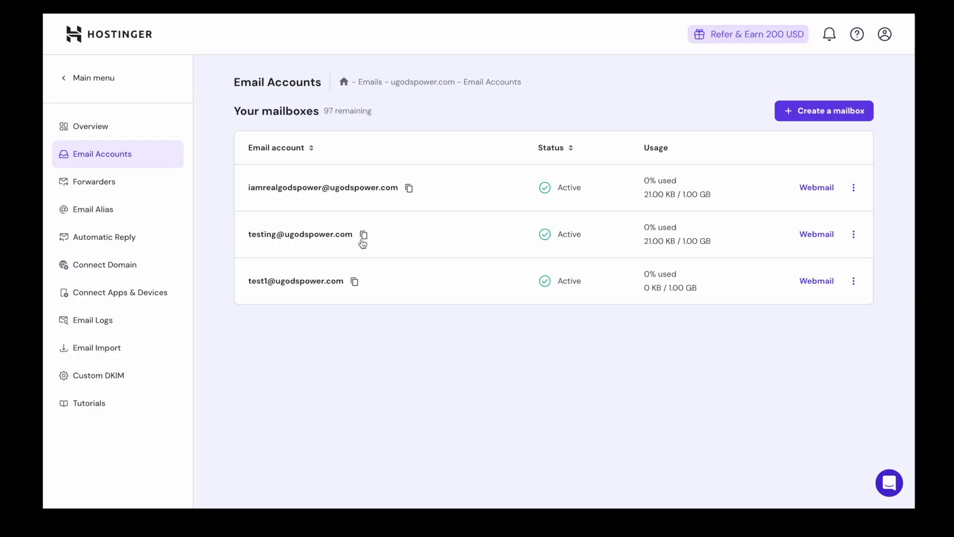
click(354, 282)
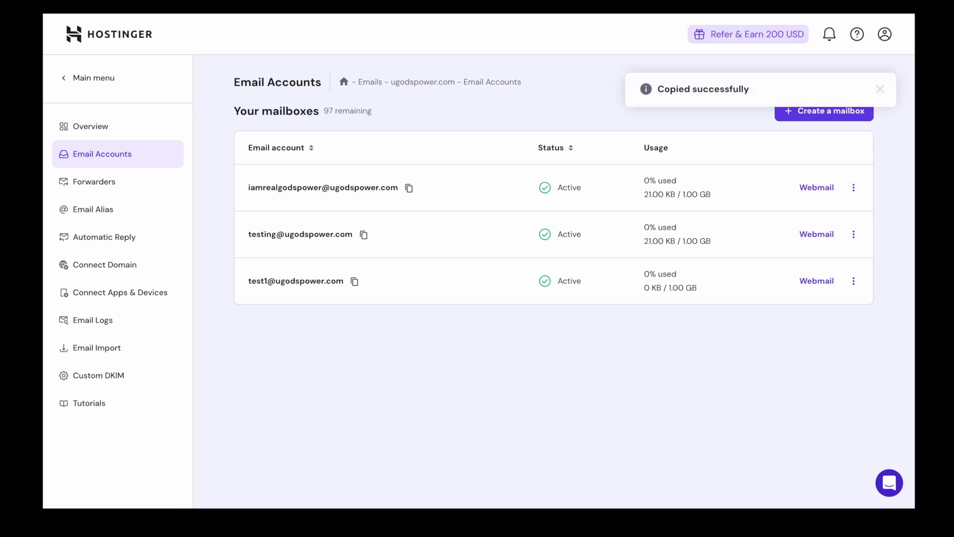
key(ctrl+t)
text(hgm)
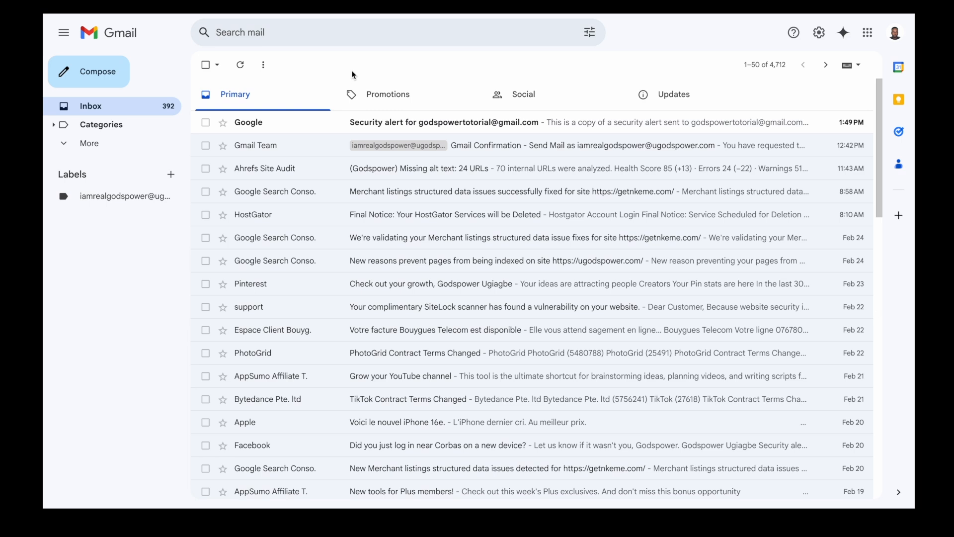
Start a new message addressed to the copied mailbox address
click(98, 71)
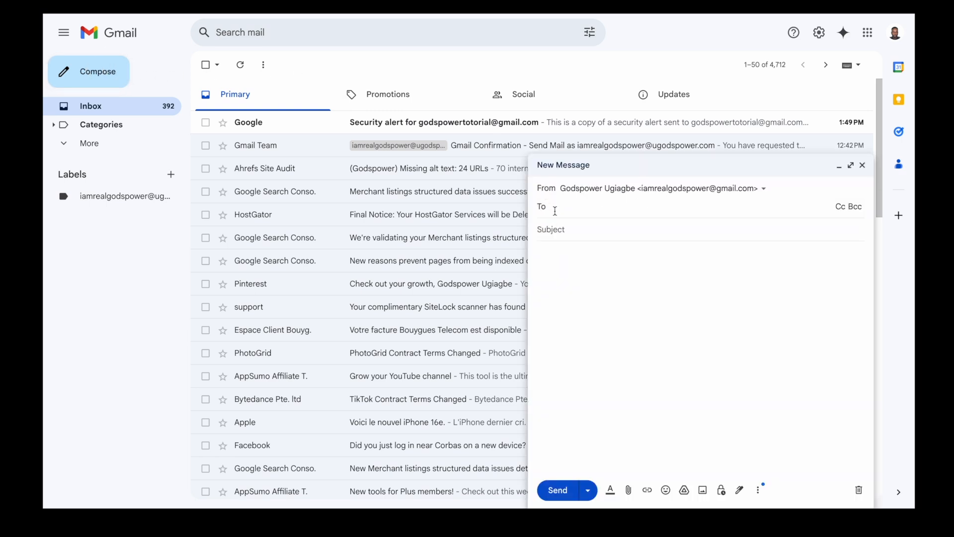
key(ctrl+f)
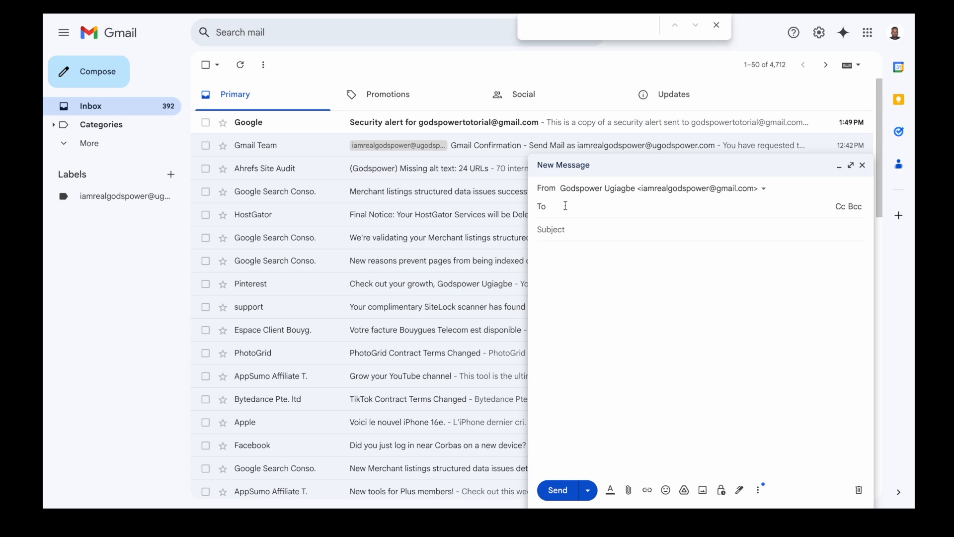
click(565, 206)
key(ctrl+v)
click(556, 269)
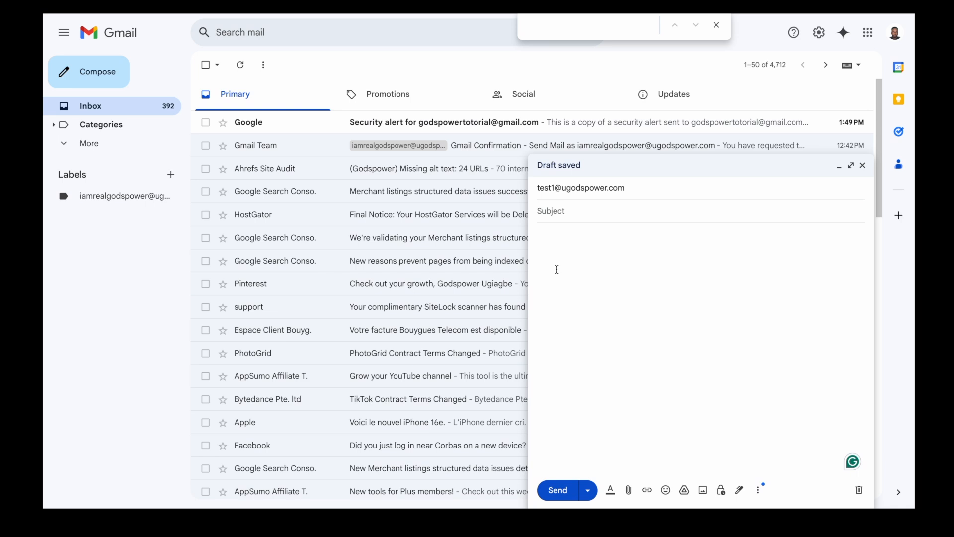
Write "HOW ARE YOU DOING BRO" as the message body, send it, and open the received message in the connected Gmail inbox
text(HOW ARE)
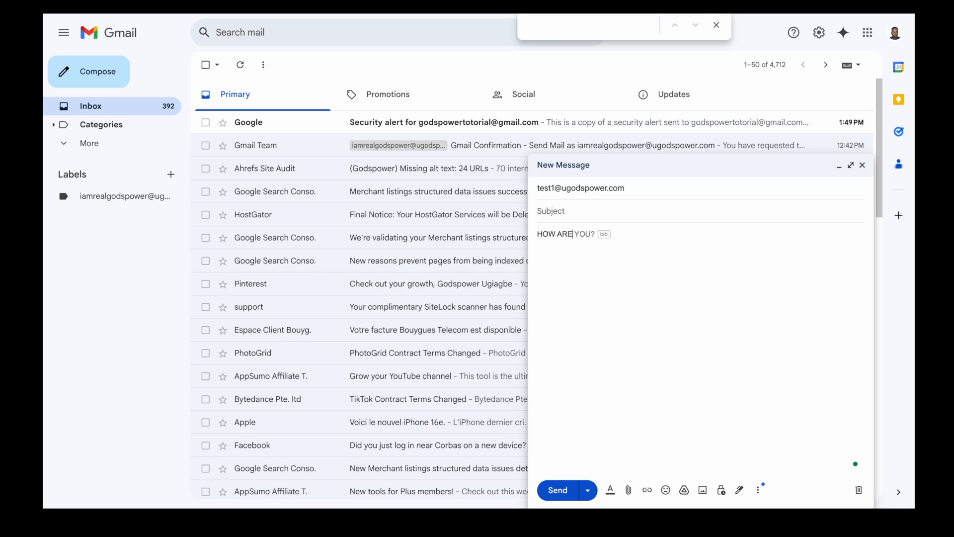
text( YOU DOINGF BRT)
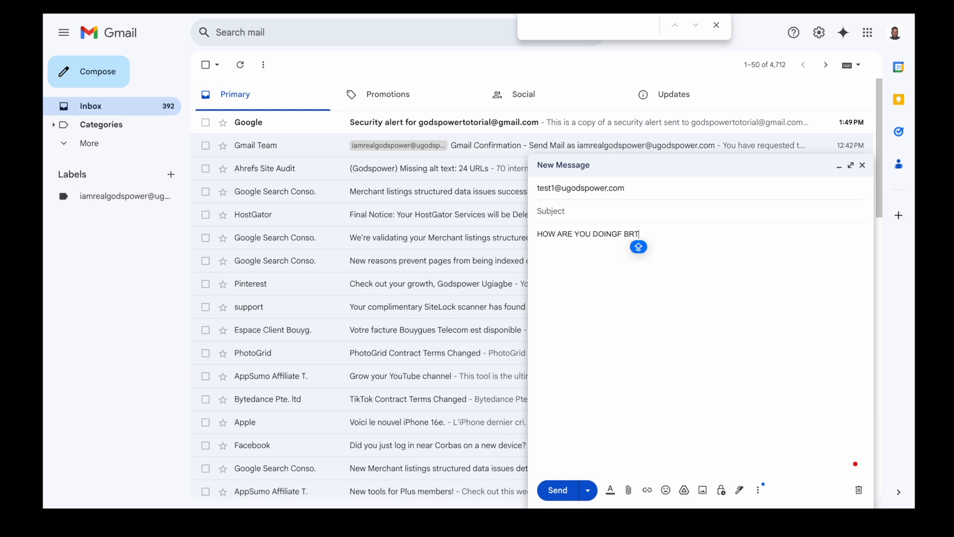
key(BackSpace)
text(O)
mouse_move(605, 234)
click(621, 265)
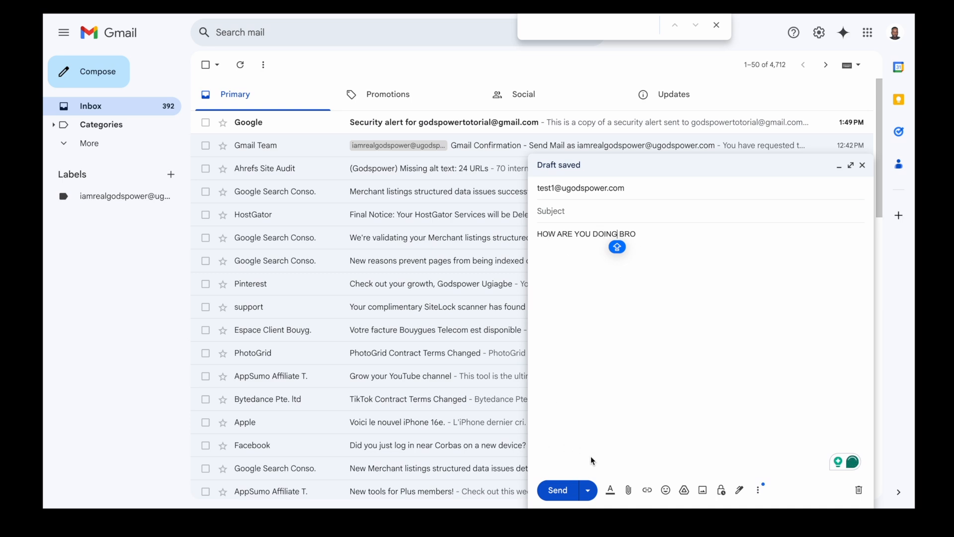
click(558, 489)
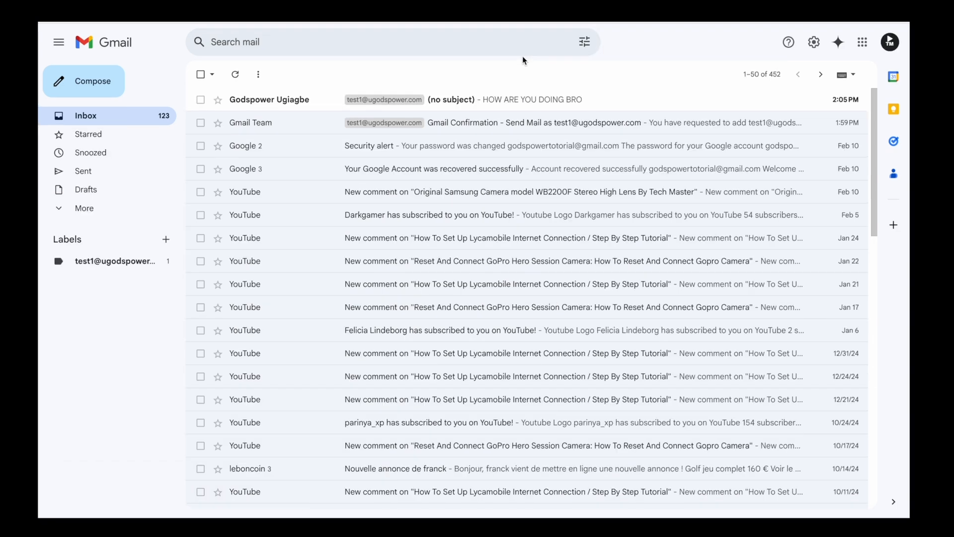
click(502, 101)
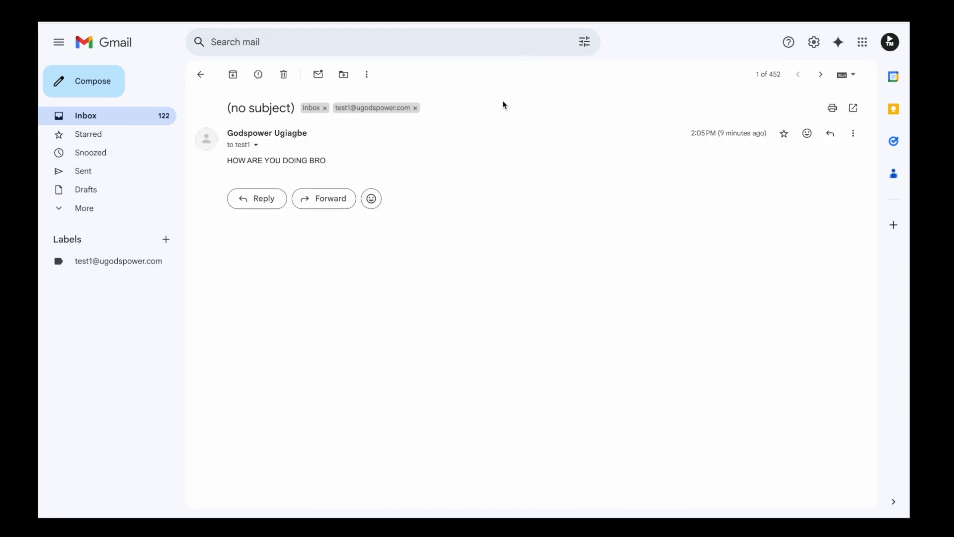